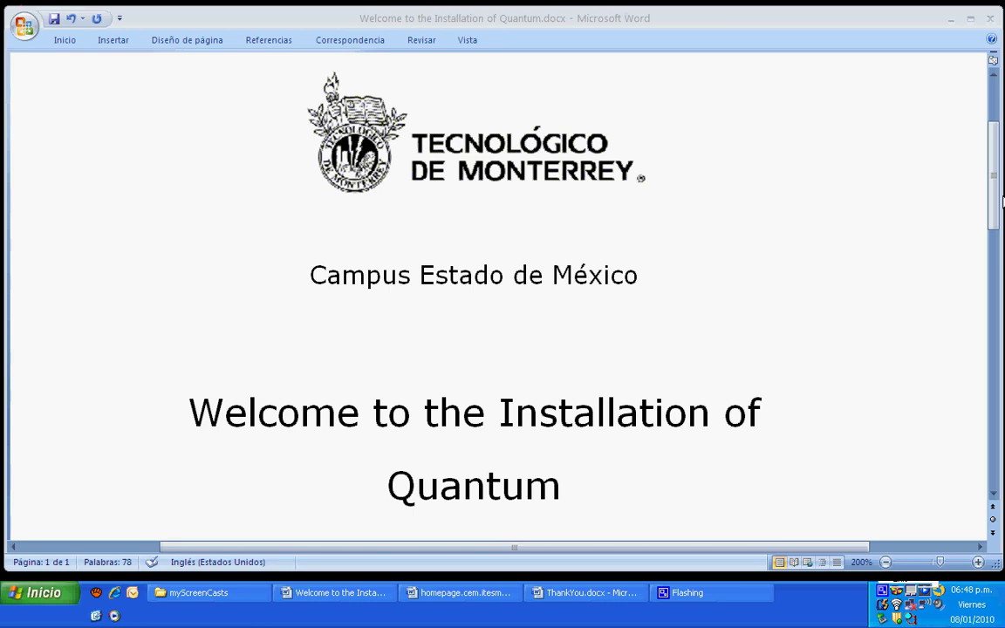
Step: Scroll the Word welcome document to the Quantum installation steps, then minimize Word
left_click_drag(991, 168, 981, 231)
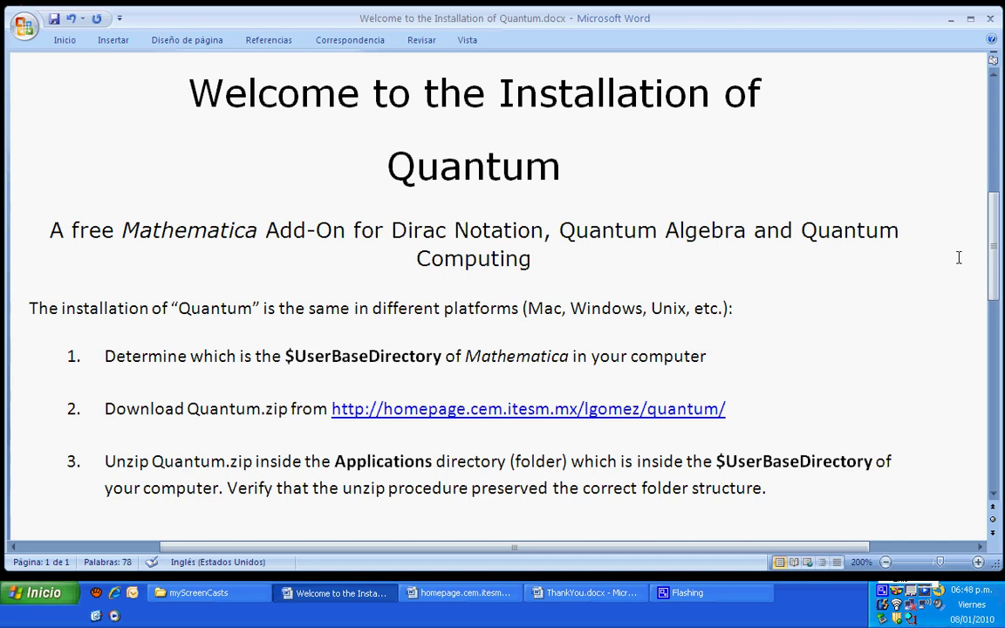
left_click(953, 19)
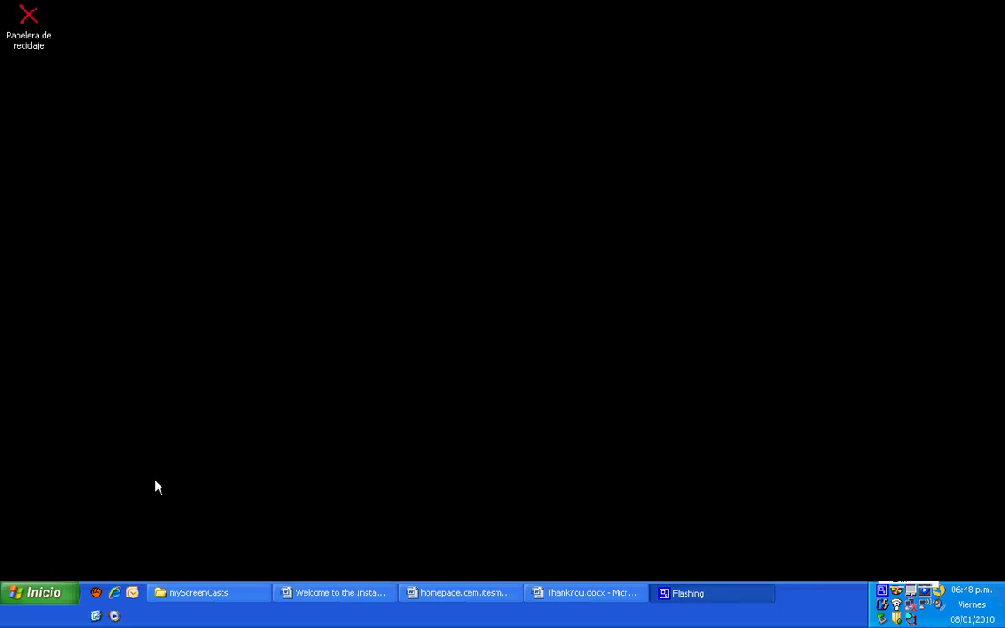
Step: Launch Mathematica 7, zoom to 200%, evaluate $UserBaseDirectory, and widen the notebook window
left_click(40, 597)
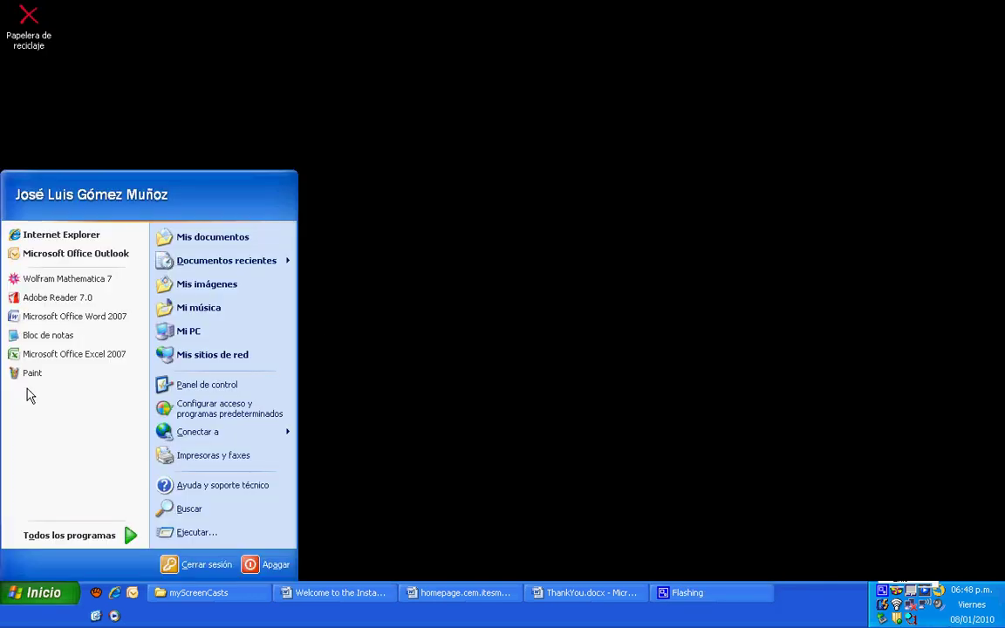
left_click(40, 279)
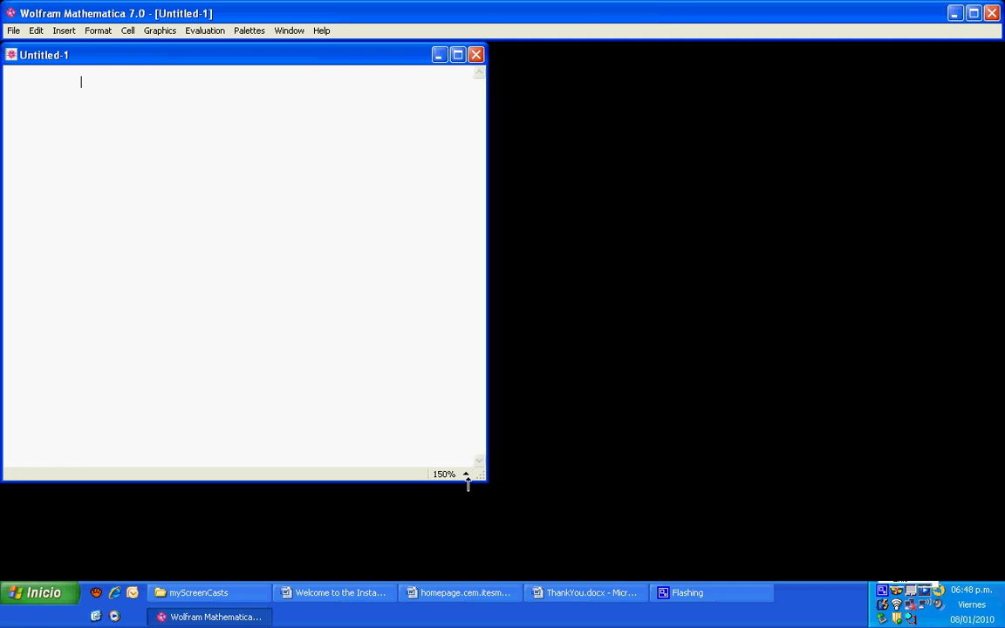
left_click(466, 474)
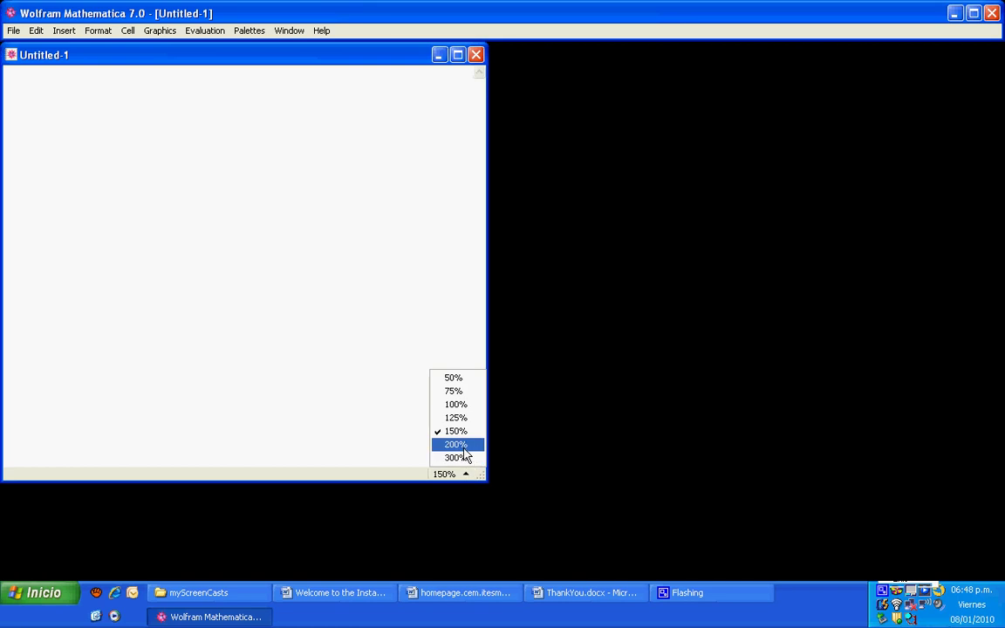
left_click(462, 444)
type("$")
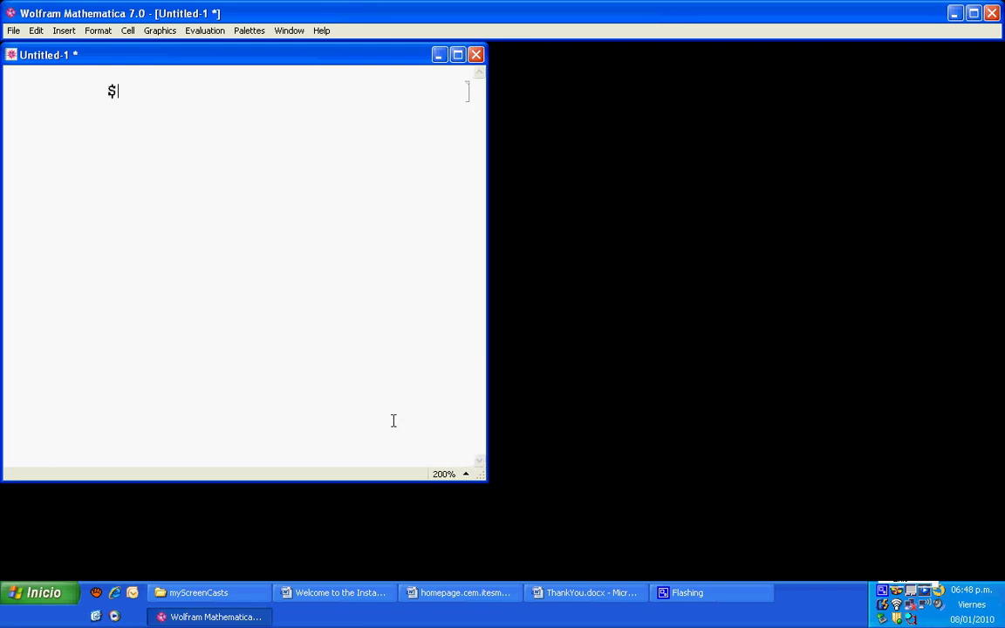
type("User")
type("BaseDirectory")
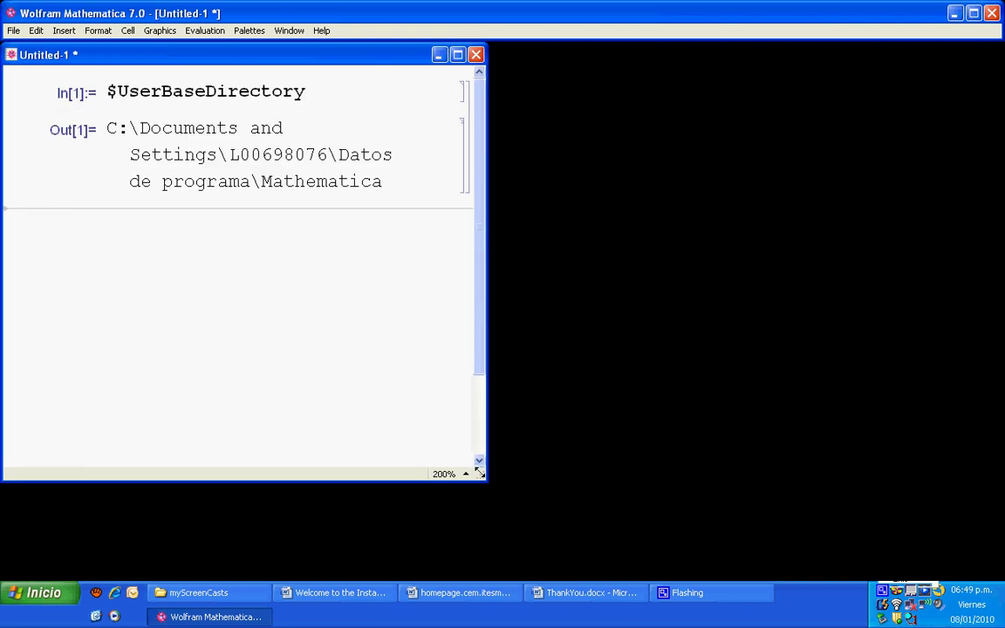
mouse_move(482, 477)
left_mouse_down()
mouse_move(550, 410)
mouse_move(713, 298)
mouse_move(929, 216)
left_mouse_up()
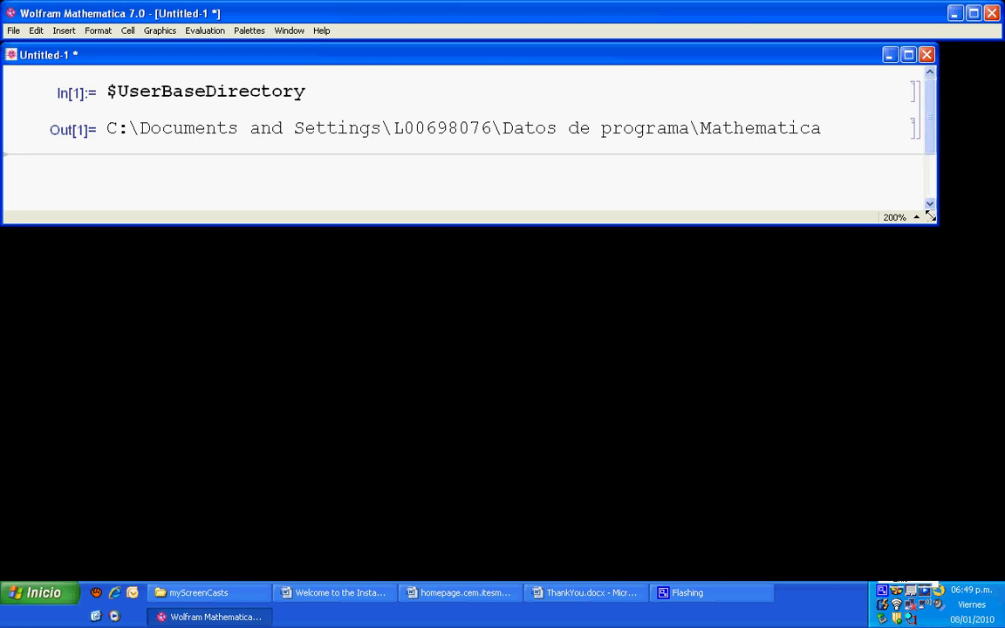
Step: Open Mi PC in Windows Explorer from the Start menu
left_click(33, 593)
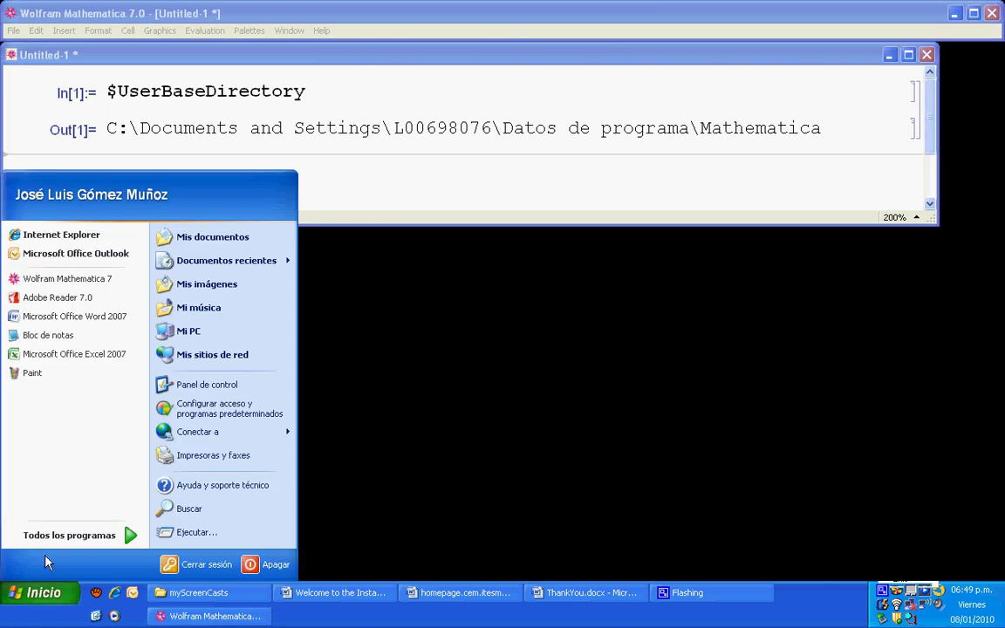
right_click(185, 335)
left_click(197, 347)
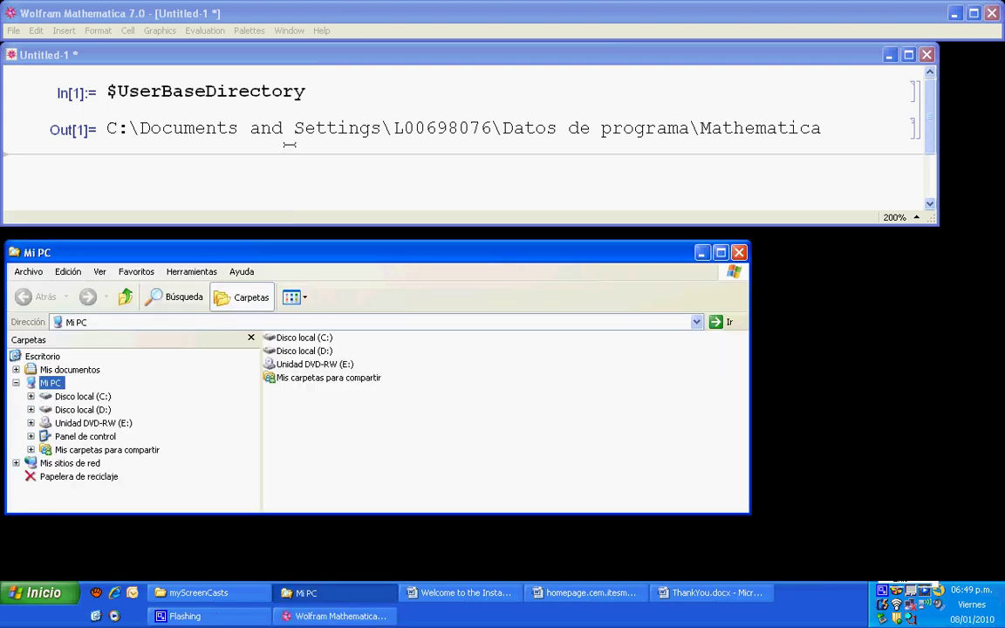
Step: Copy the $UserBaseDirectory output path from the notebook as plain text
left_click(295, 128)
double_click(294, 127)
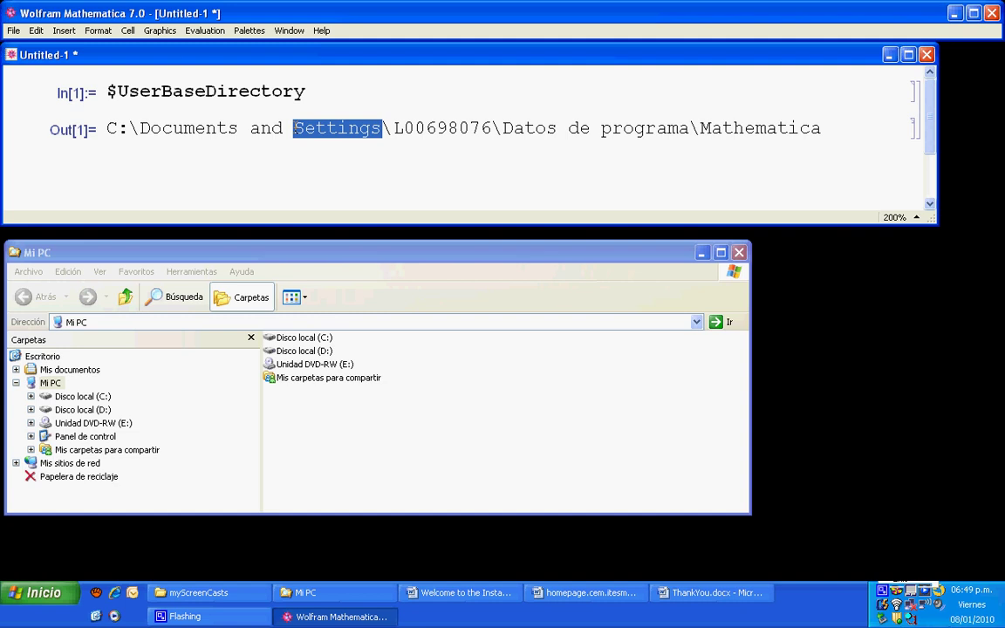
left_click(295, 128)
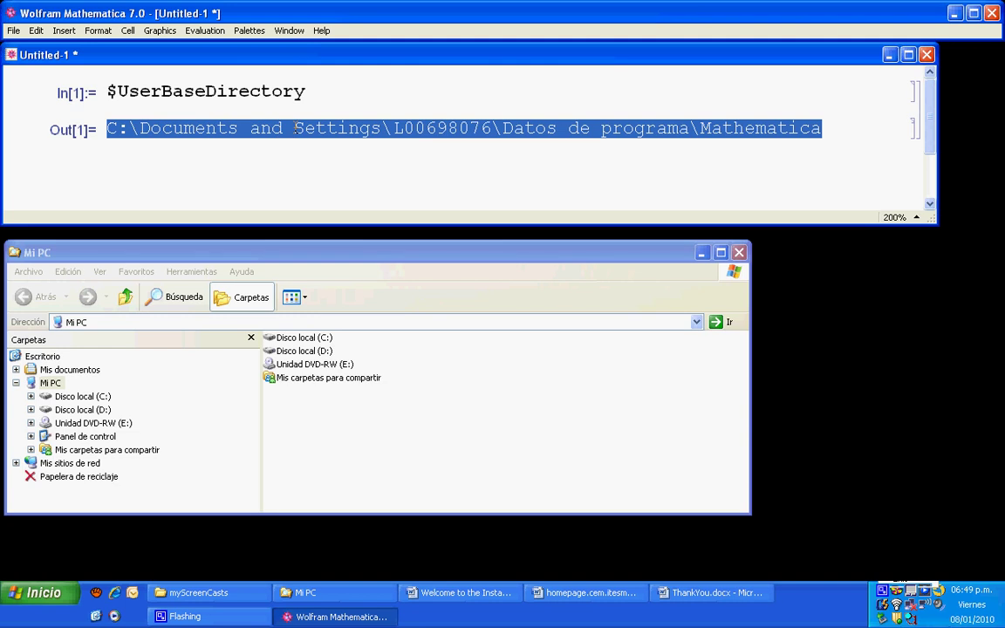
right_click(295, 129)
mouse_move(332, 176)
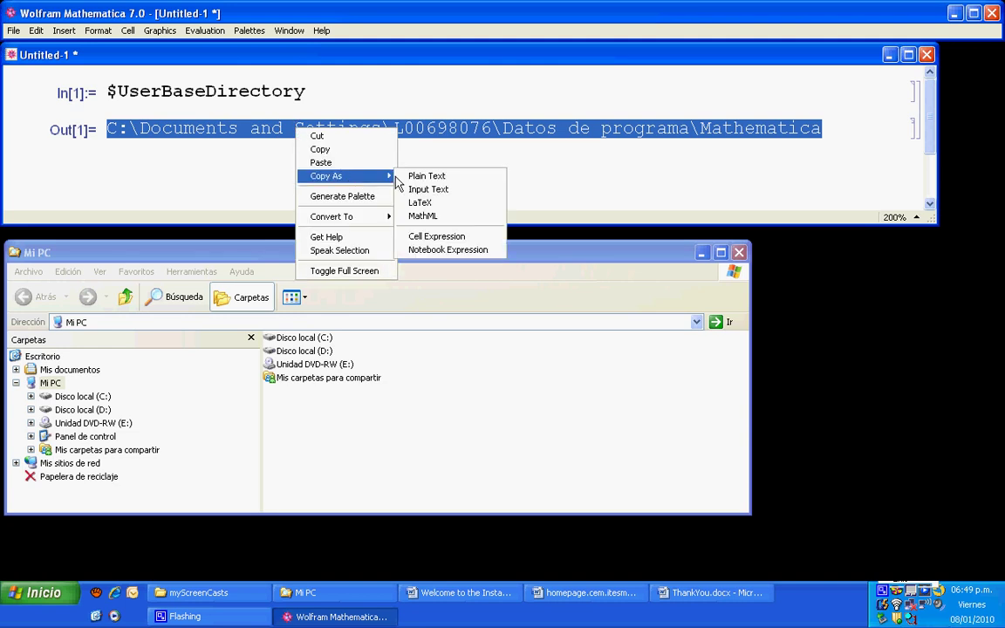
left_click(417, 177)
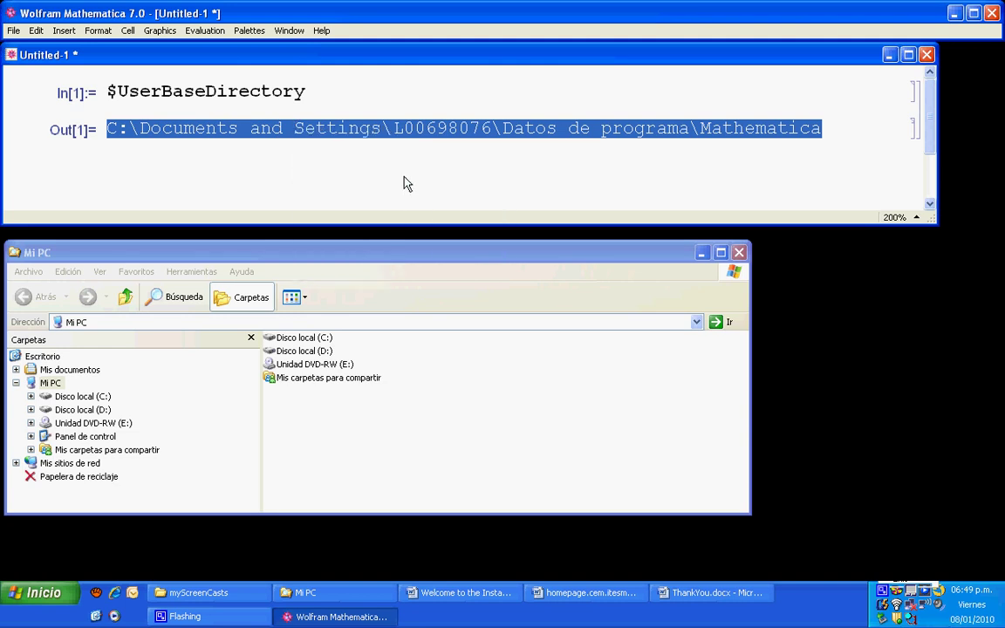
Step: Paste the path into Explorer's address bar and open its Applications folder
left_click(68, 323)
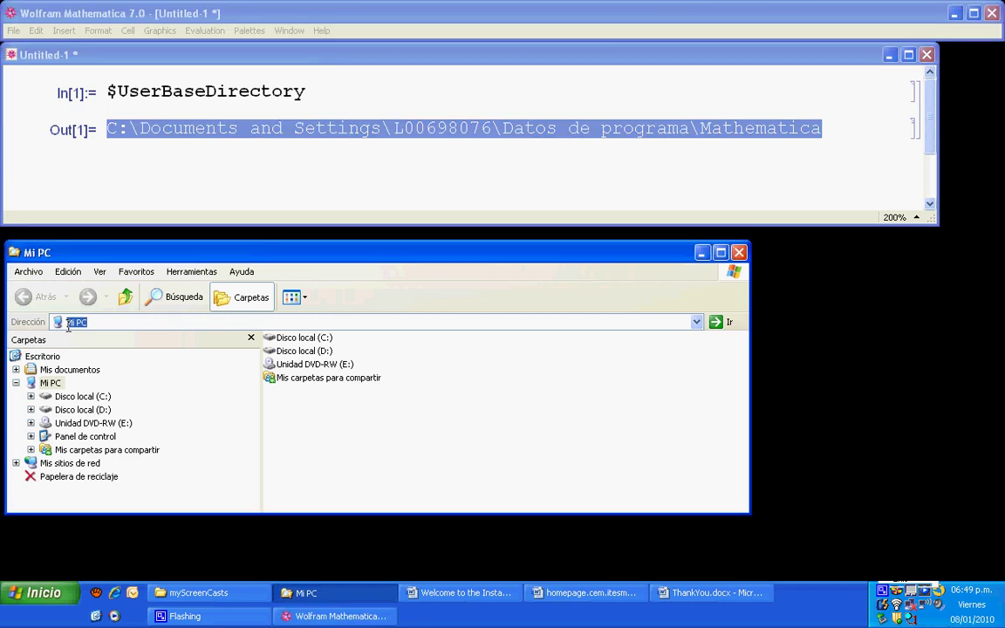
key("ctrl+v")
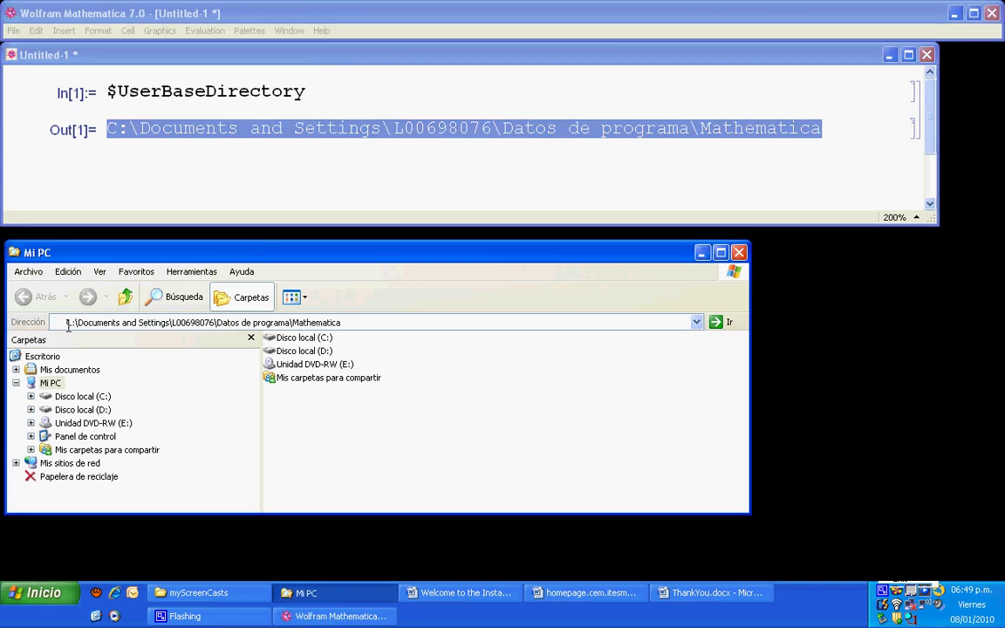
key("Return")
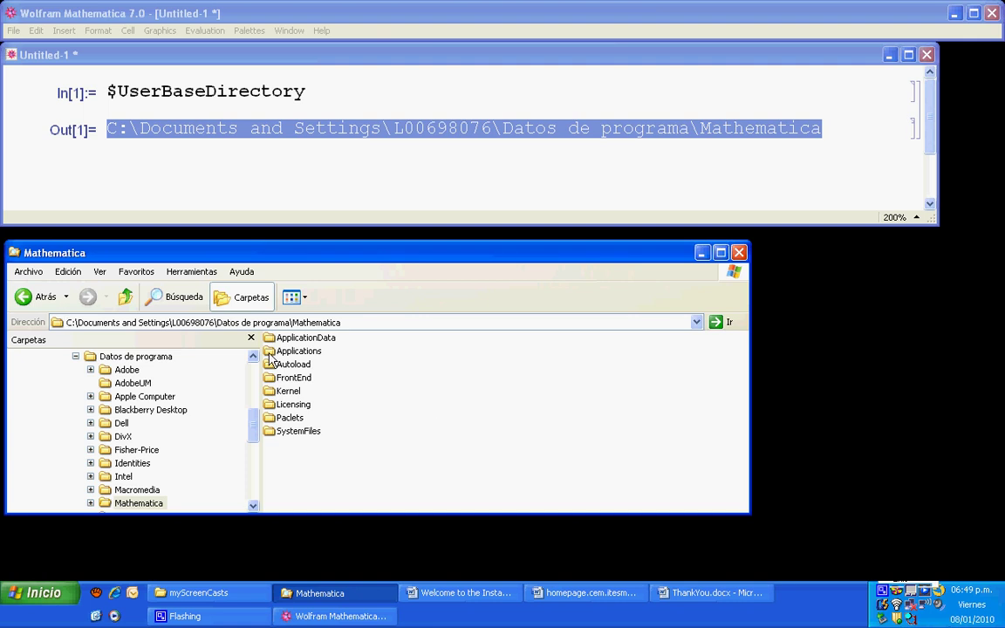
double_click(270, 353)
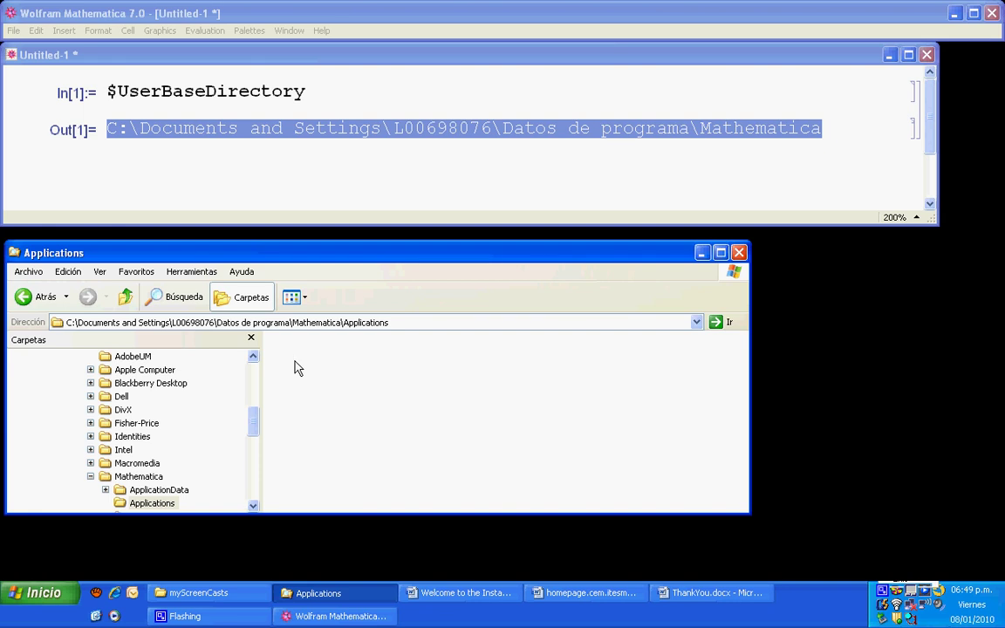
Step: Follow the Quantum link in the Word document to the Quantum add-on homepage
left_click(589, 593)
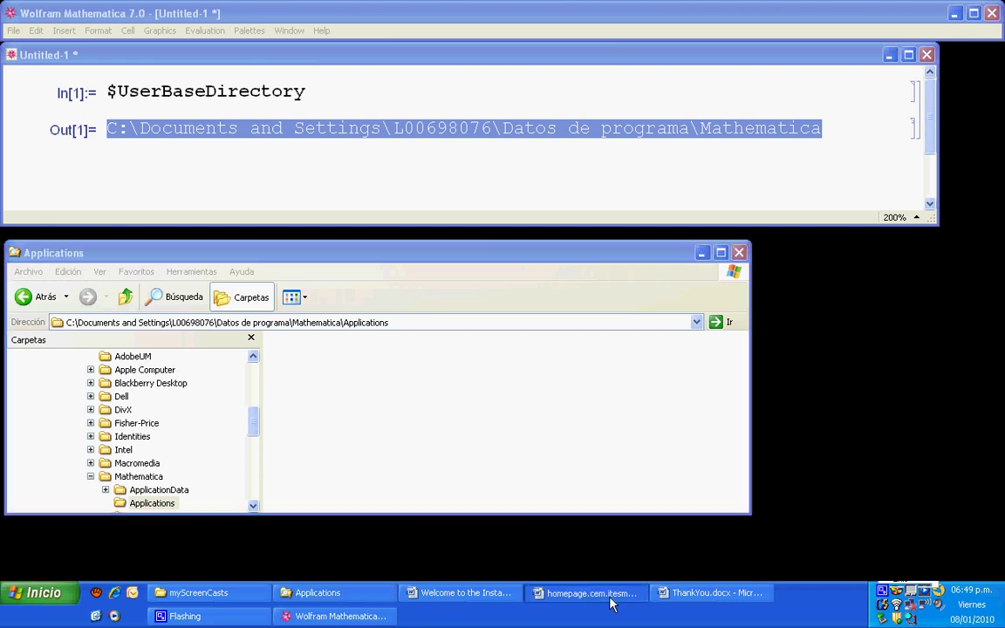
left_click(641, 468)
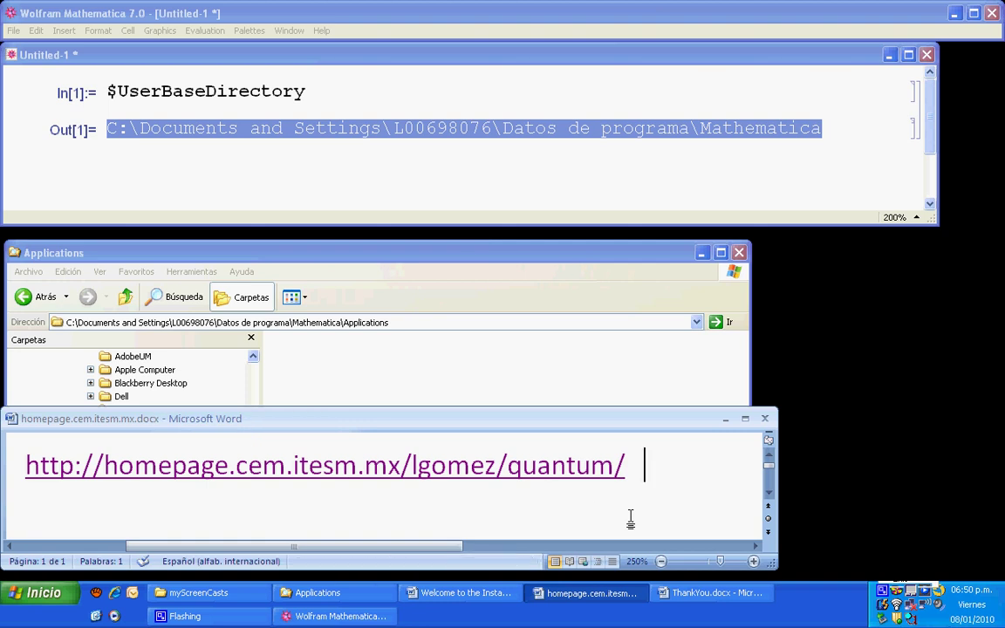
left_click(436, 469, "ctrl")
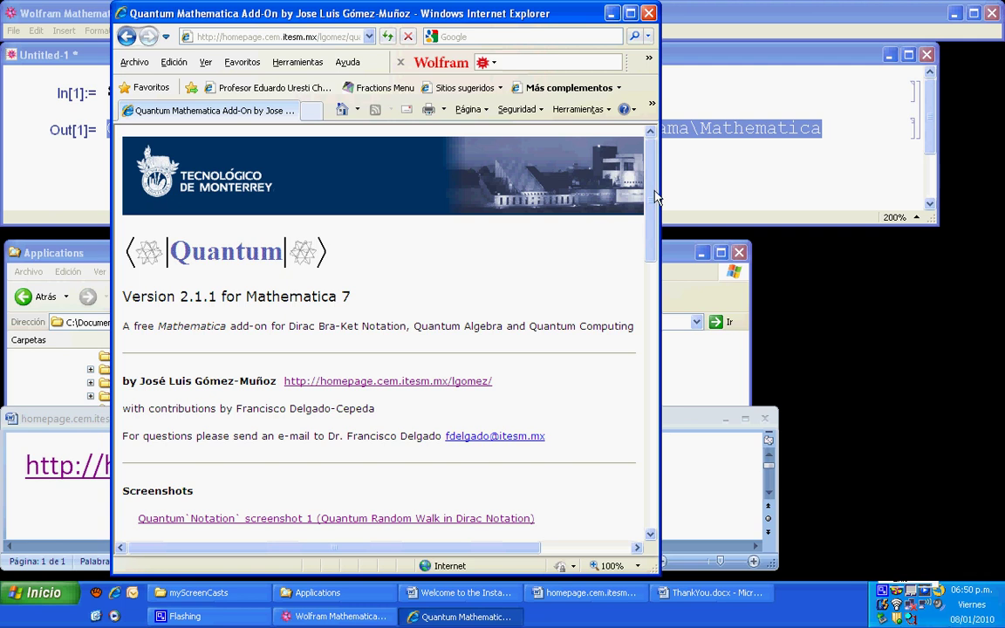
Step: Download Quantum.zip from the page and save it in the Downloads folder
mouse_move(655, 195)
left_mouse_down()
mouse_move(631, 271)
mouse_move(619, 386)
left_mouse_up()
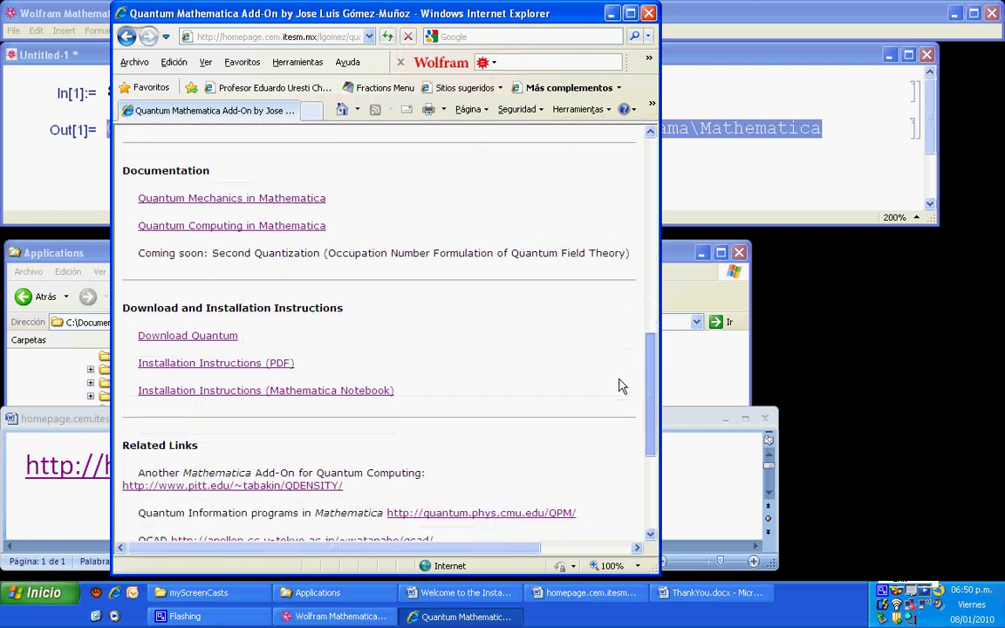
left_click(210, 339)
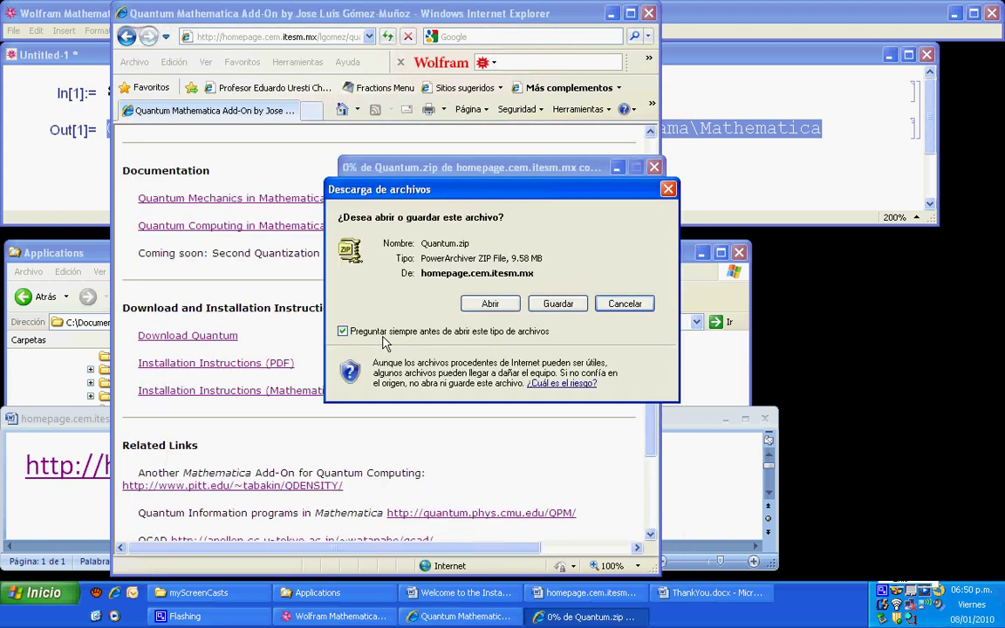
left_click(556, 309)
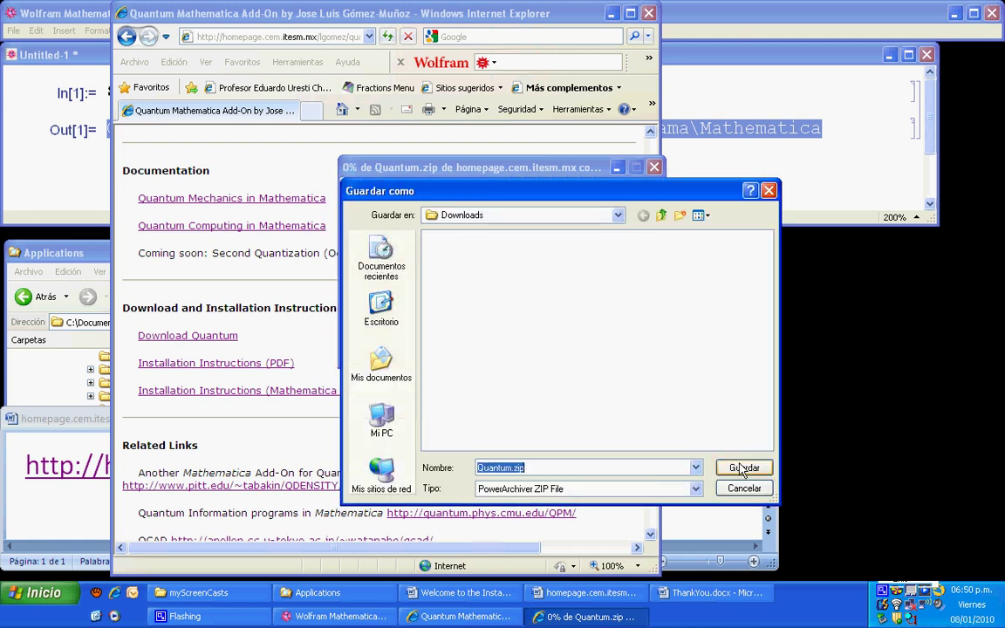
left_click(742, 469)
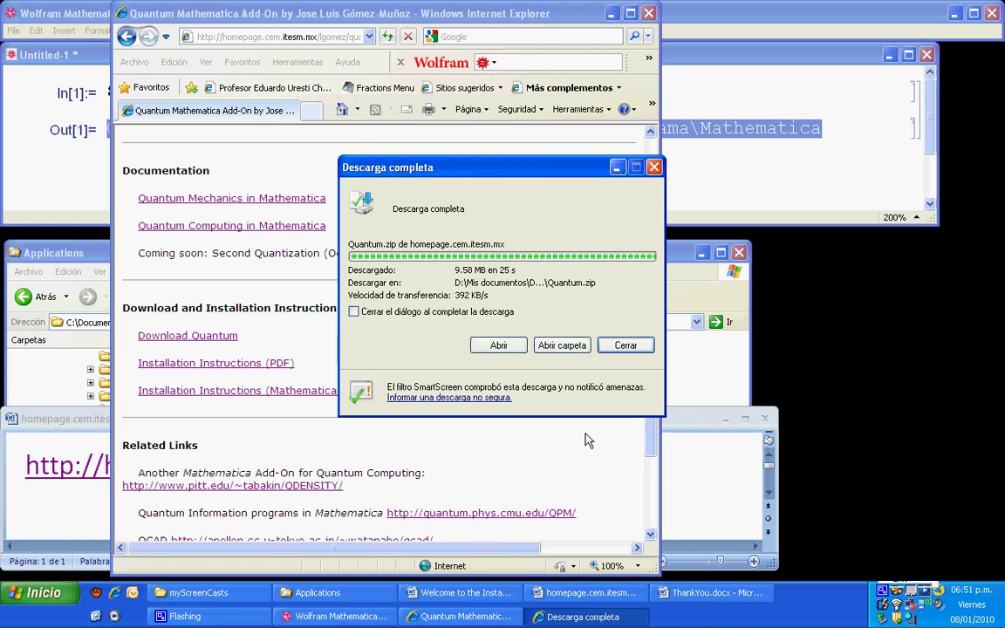
Step: Copy the downloaded Quantum.zip into Mathematica's Applications folder
left_click(562, 346)
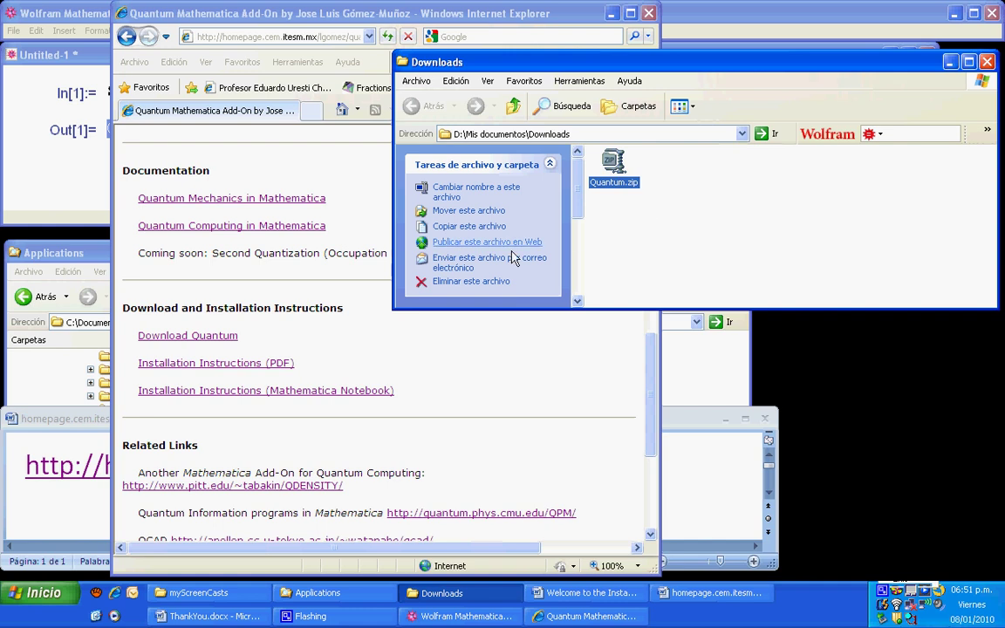
left_click(73, 254)
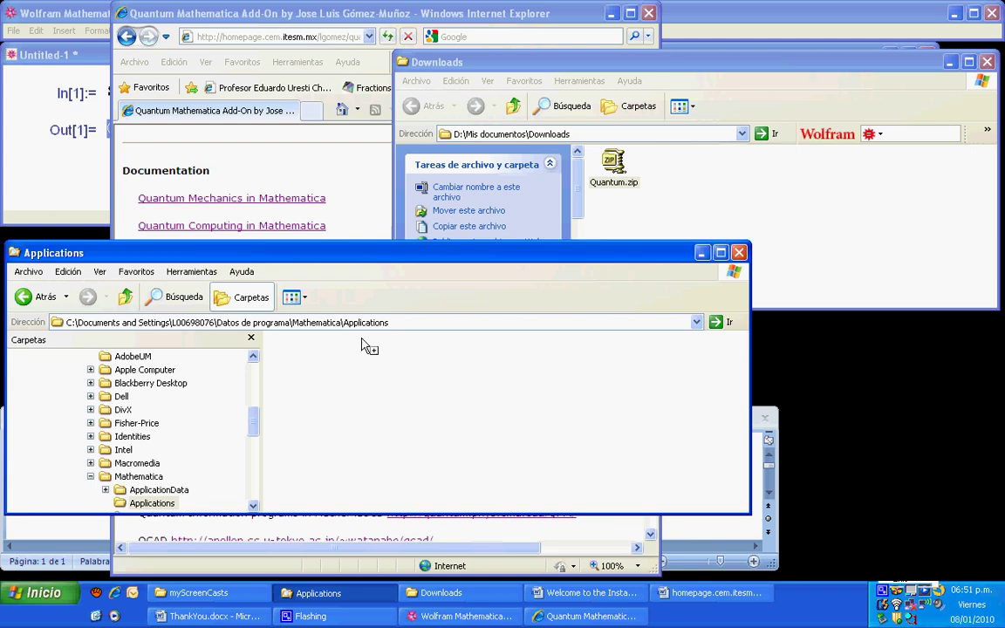
left_click_drag(613, 166, 328, 379)
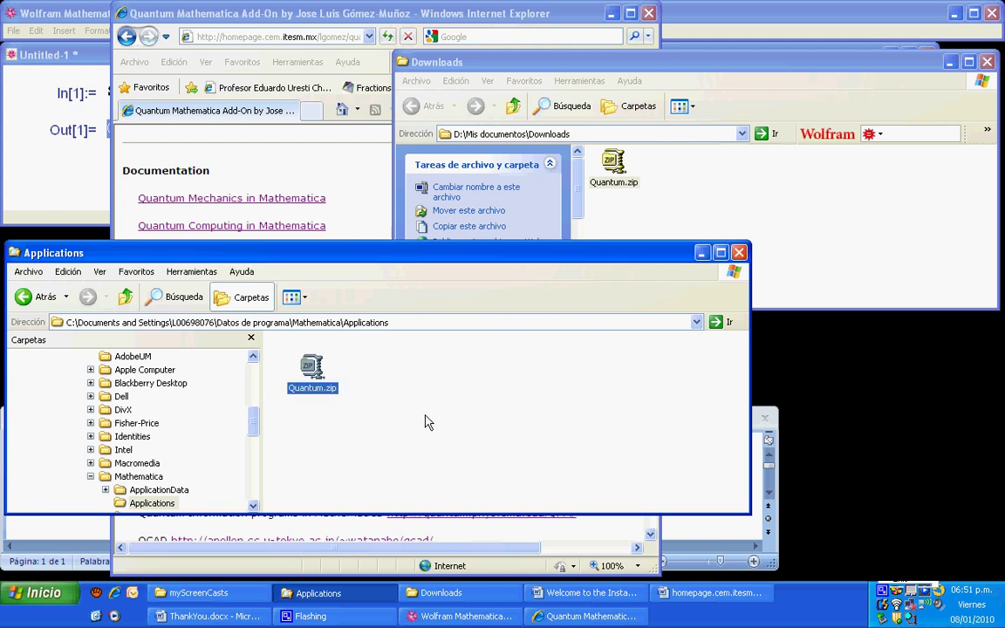
left_click(425, 422)
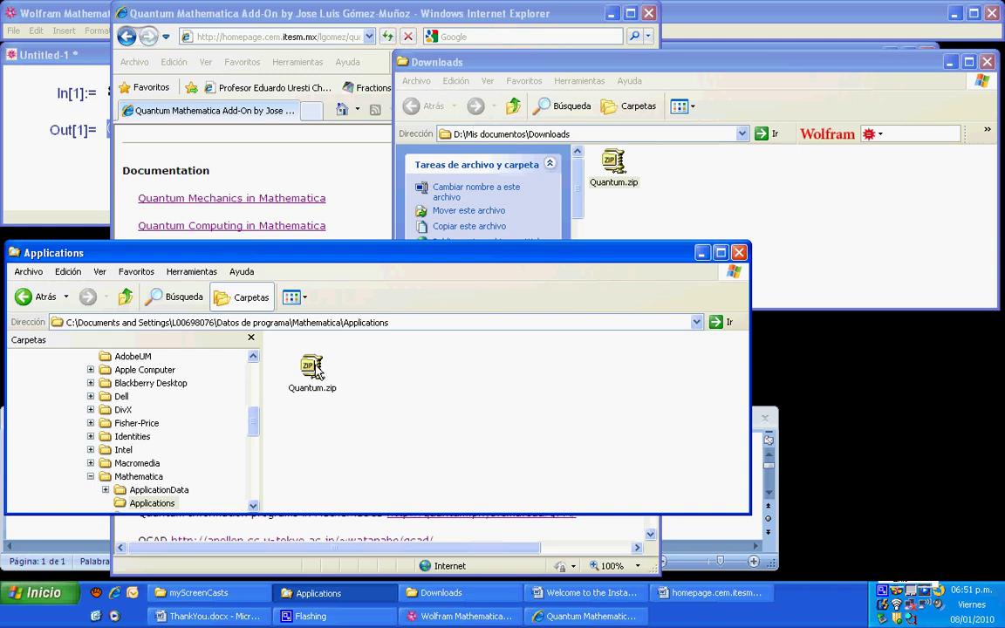
Step: Extract Quantum.zip into a Quantum folder and open it to check its contents
right_click(316, 366)
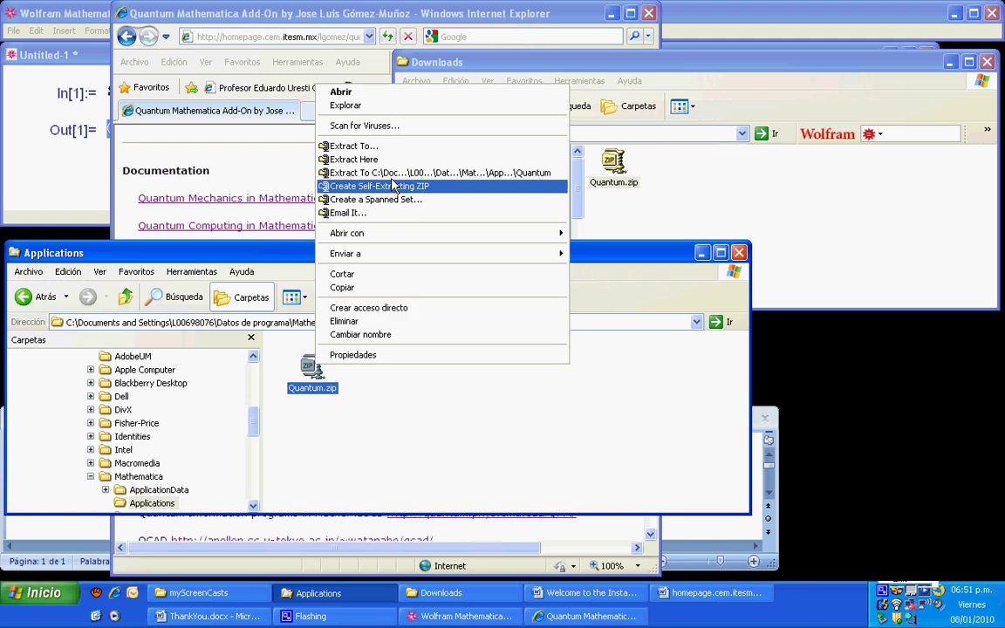
left_click(478, 178)
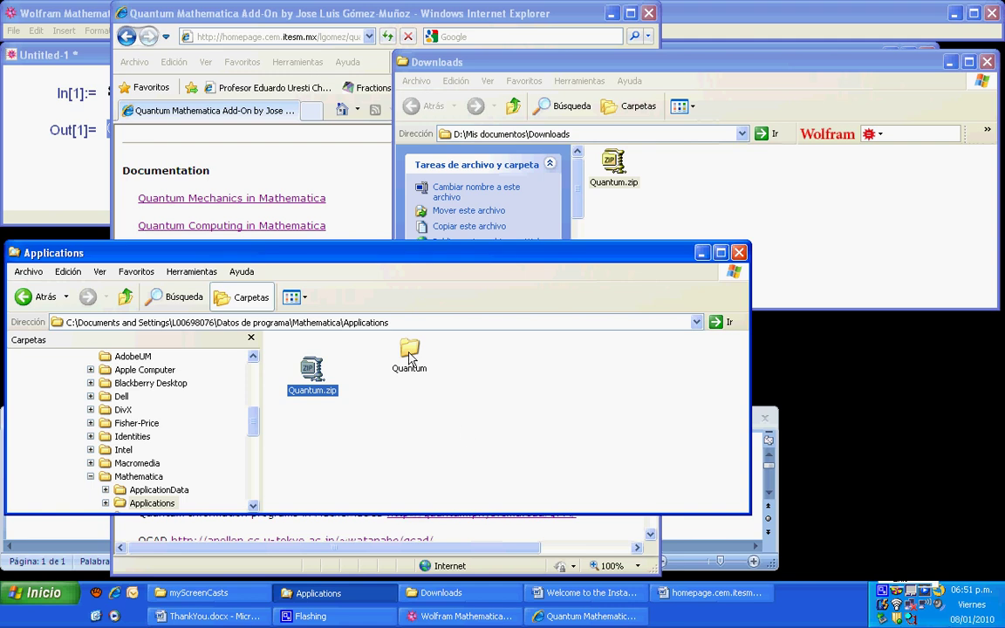
left_click(409, 357)
double_click(409, 358)
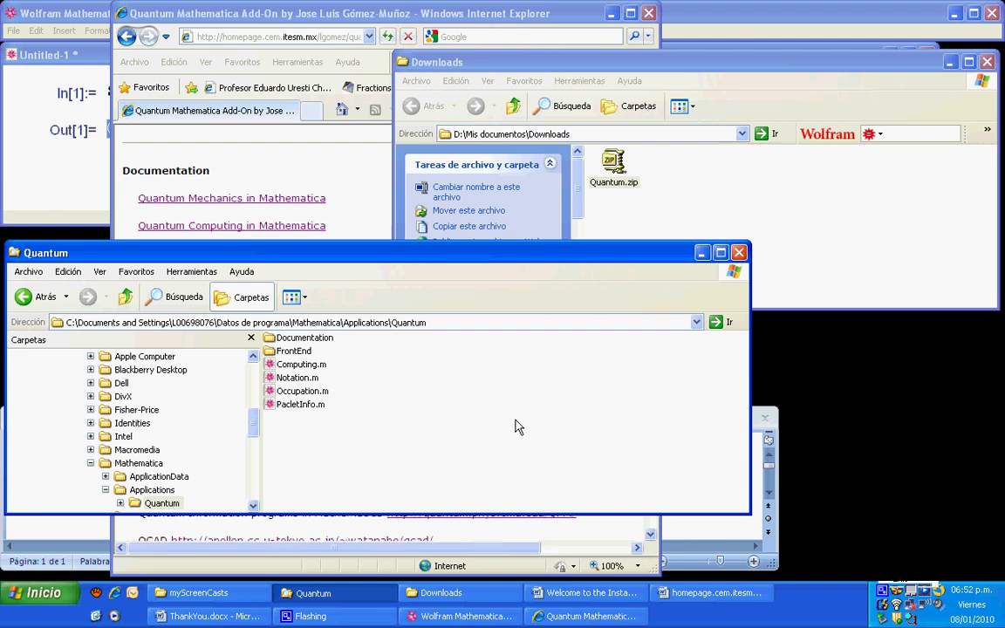
Step: Close the Explorer windows, Internet Explorer, Word and Mathematica, discarding unsaved changes
left_click(739, 252)
left_click(613, 164)
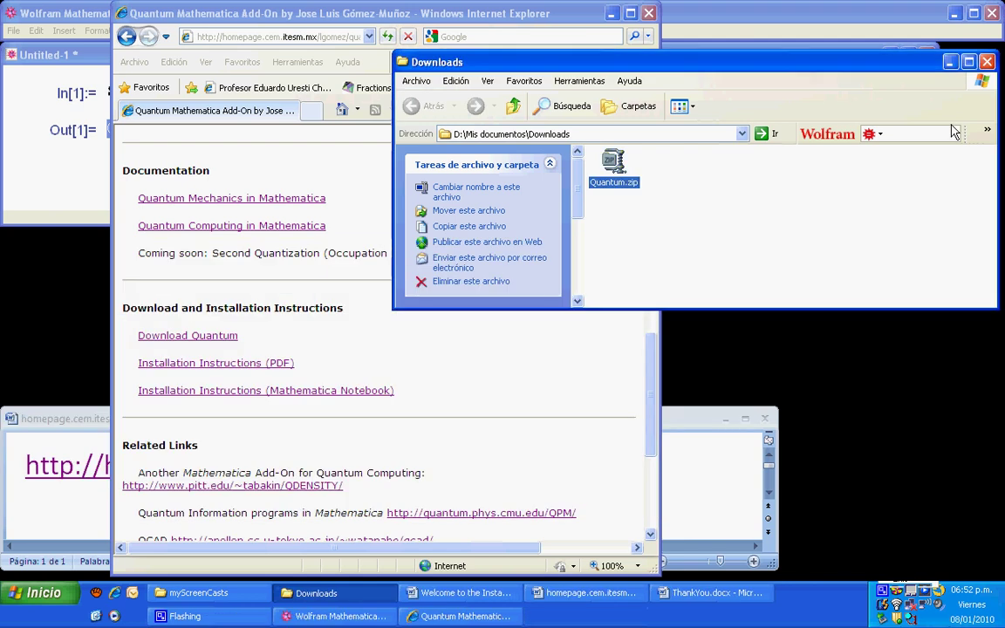
left_click(986, 63)
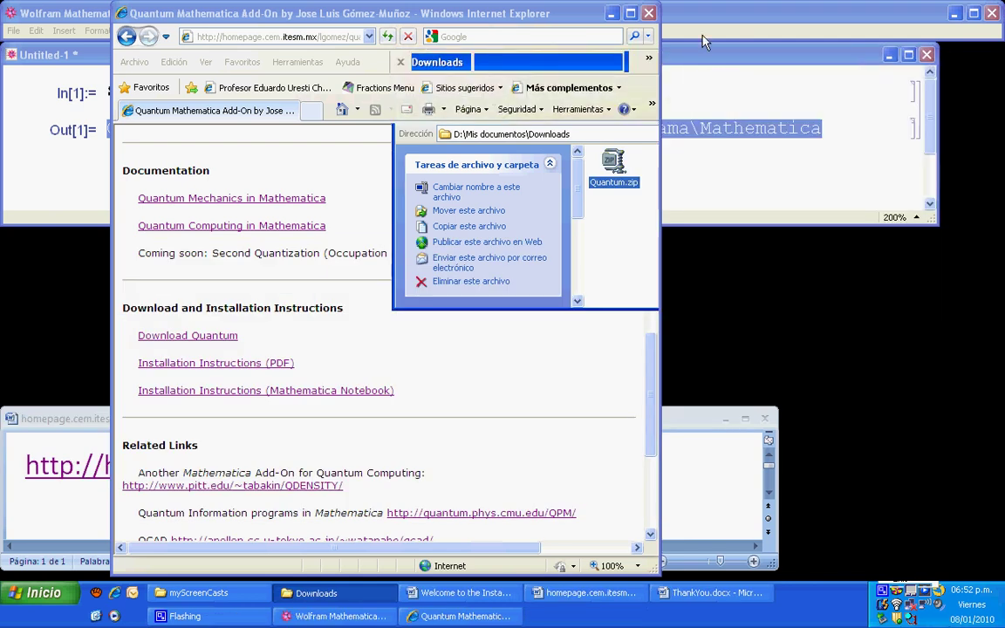
left_click(649, 14)
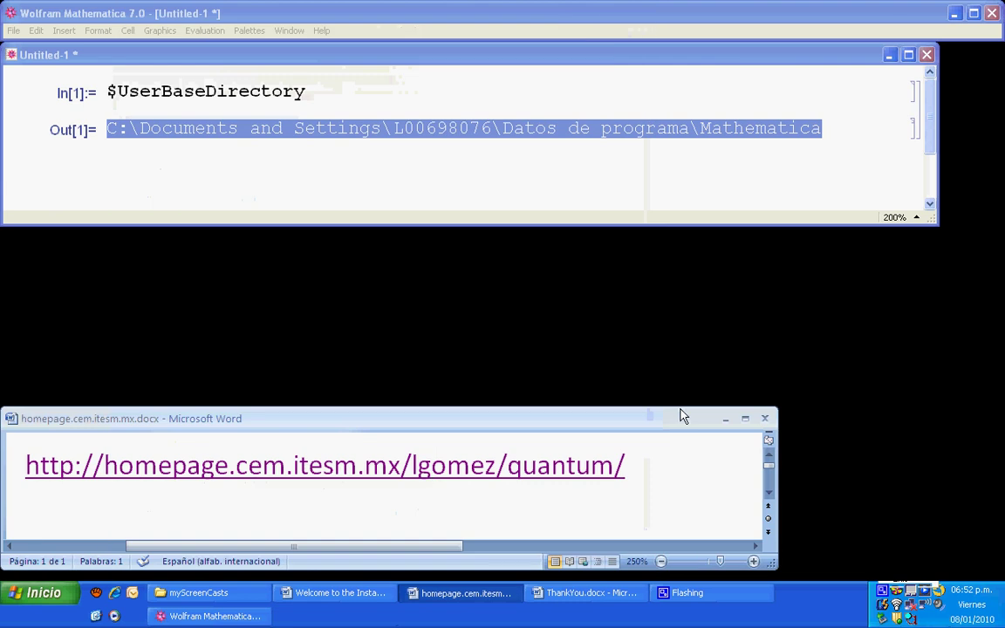
left_click(765, 420)
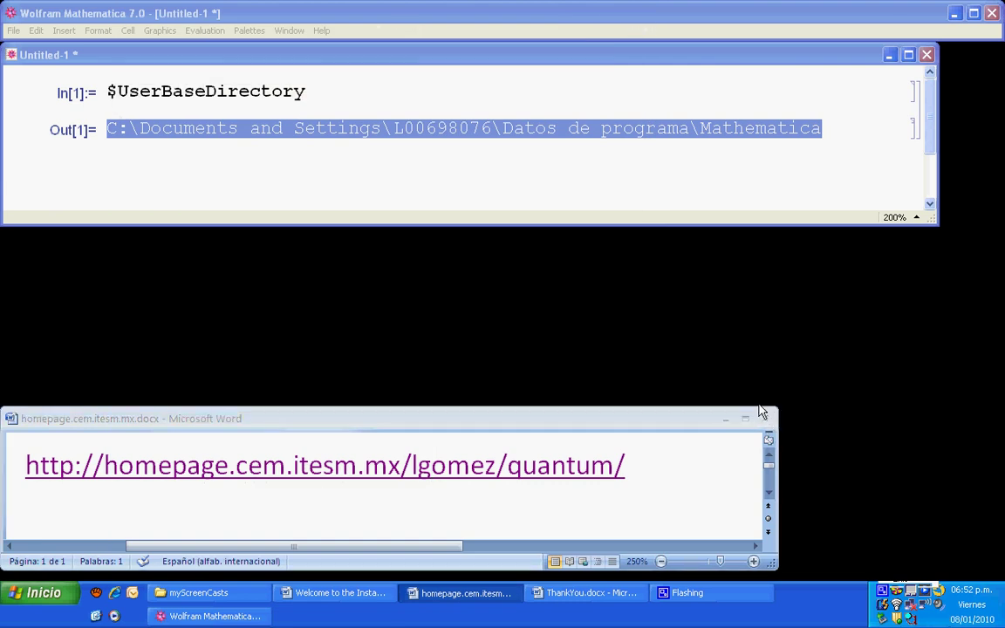
left_click(525, 347)
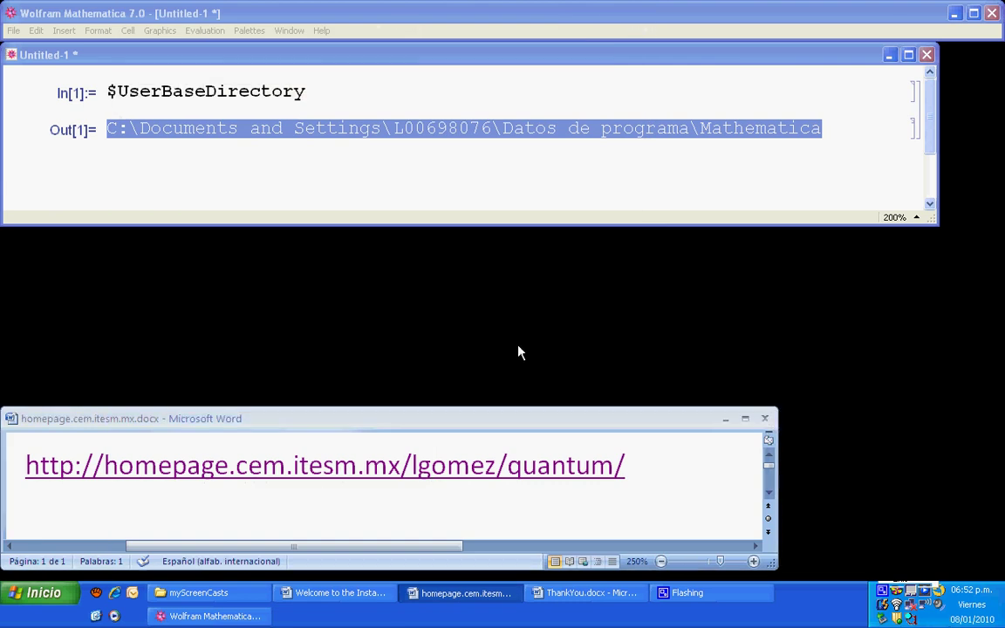
left_click(991, 14)
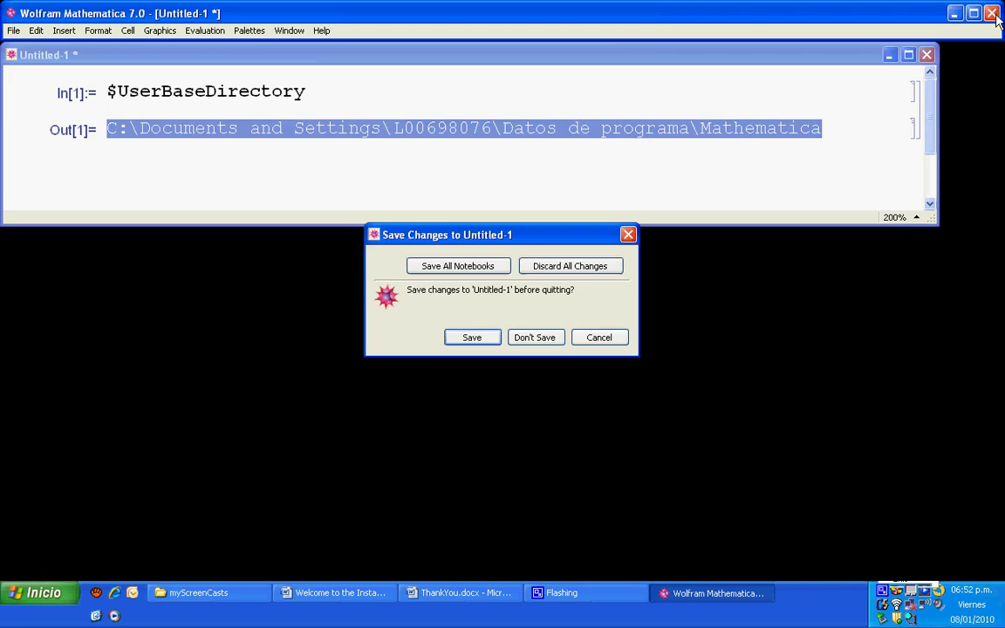
left_click(545, 345)
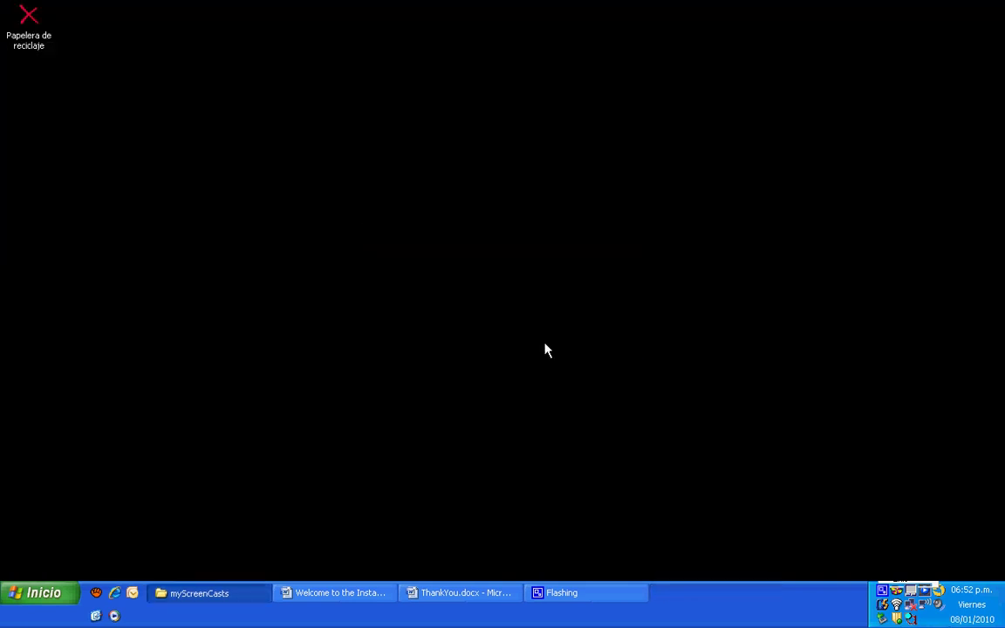
Step: Relaunch Mathematica 7, close the Quantum Notation palette, and show the Palettes list
left_click(29, 599)
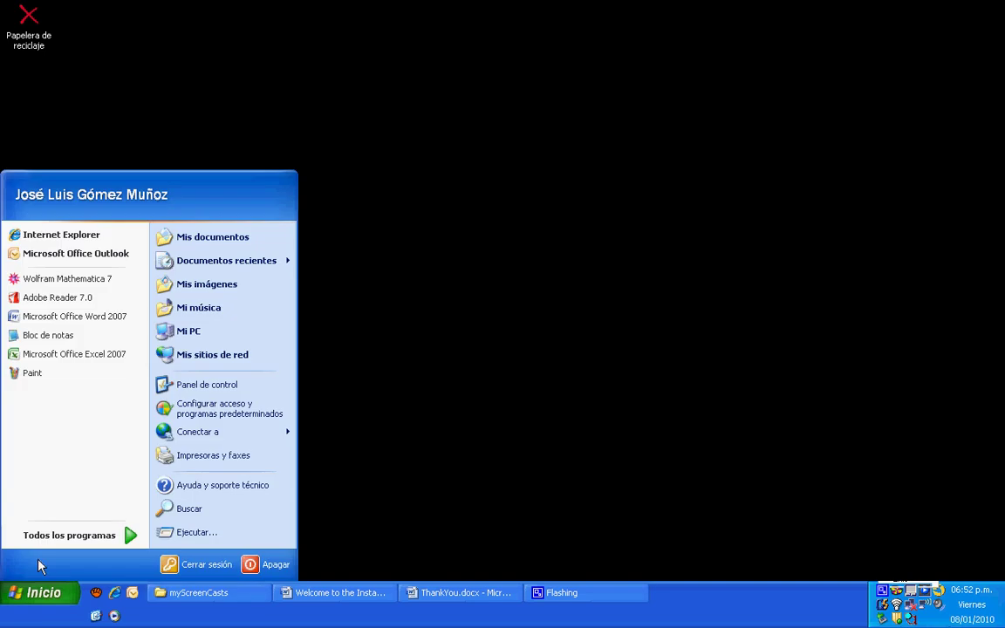
left_click(56, 281)
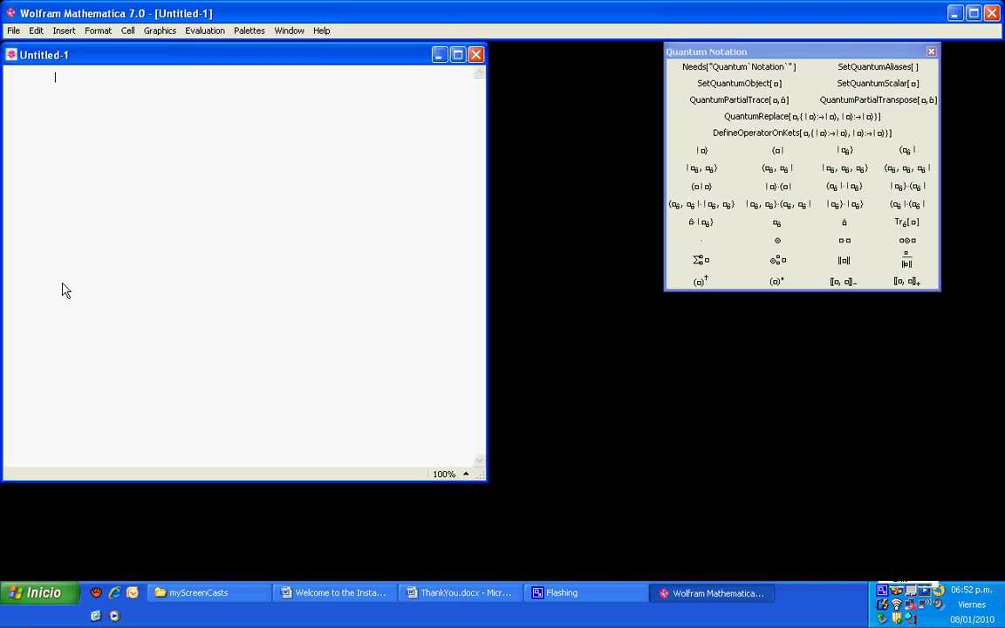
left_click(932, 53)
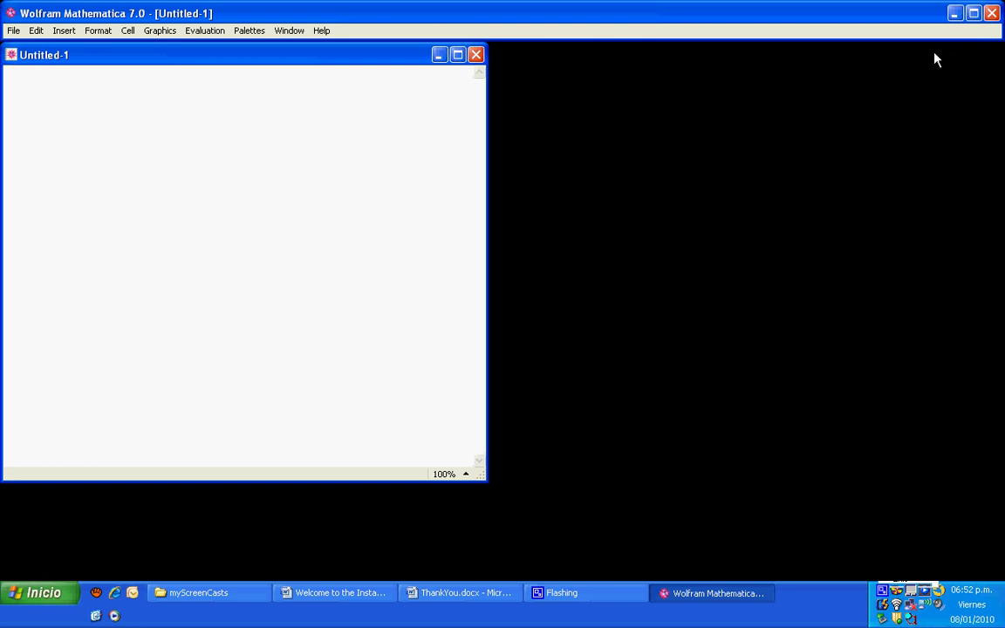
left_click(257, 39)
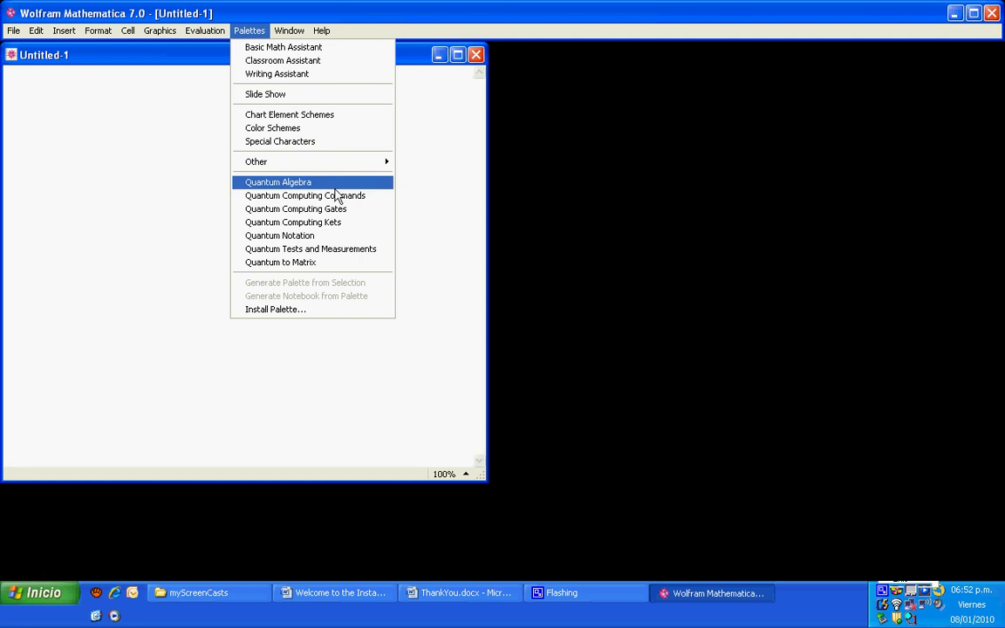
Step: Insert Needs["Quantum`Notation`"] from the Quantum Notation palette, zoom to 200%, and evaluate it
left_click(320, 237)
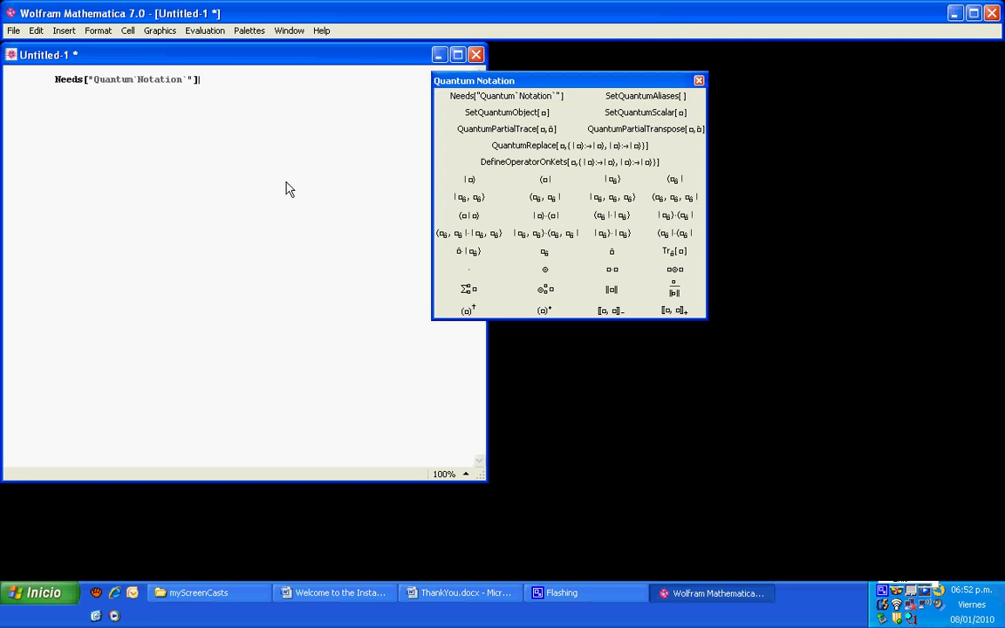
left_click(466, 474)
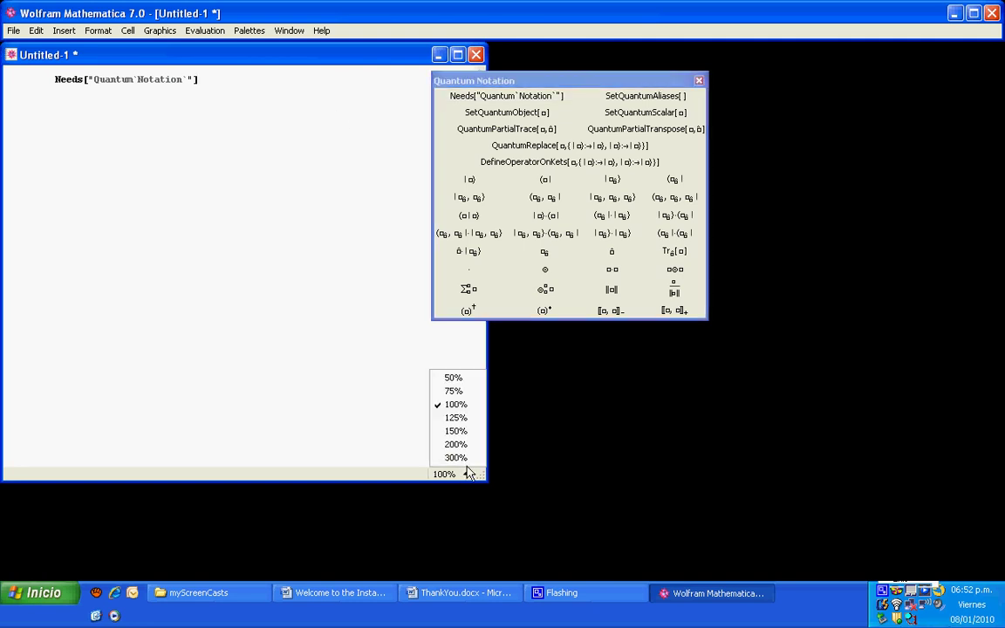
left_click(455, 444)
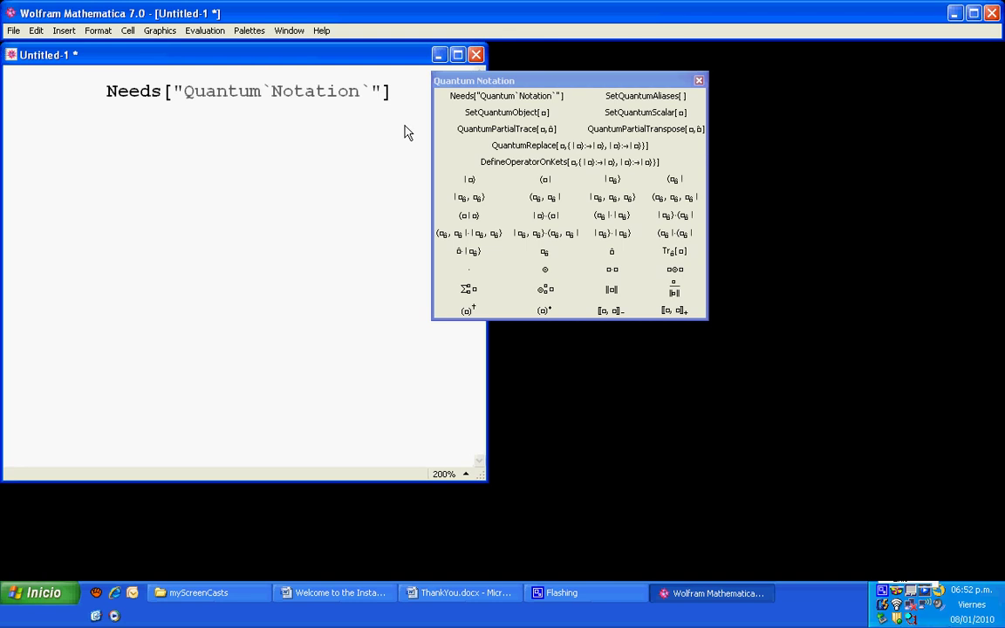
key("shift+Return")
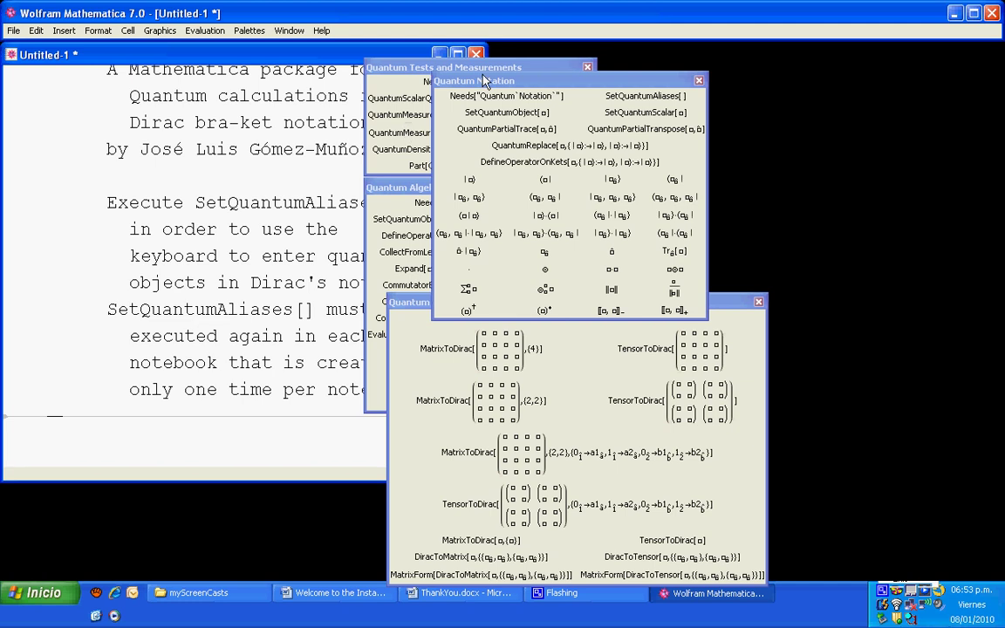
Step: Move the Quantum Notation, Algebra, Tests and Measurements, and to Matrix palettes right of the notebook
mouse_move(517, 85)
left_mouse_down()
mouse_move(696, 56)
mouse_move(791, 58)
left_mouse_up()
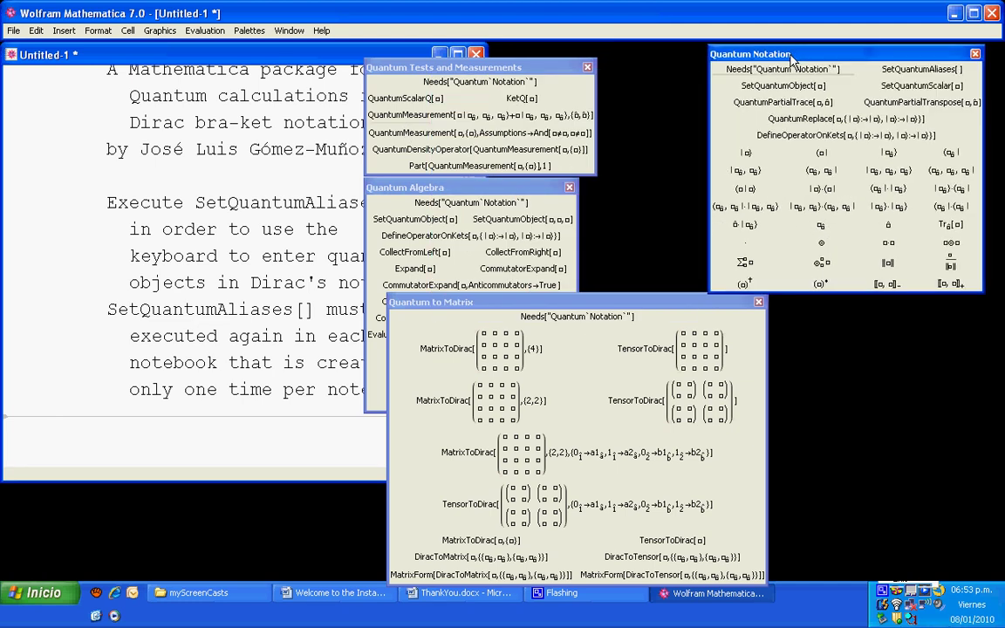
left_click(419, 54)
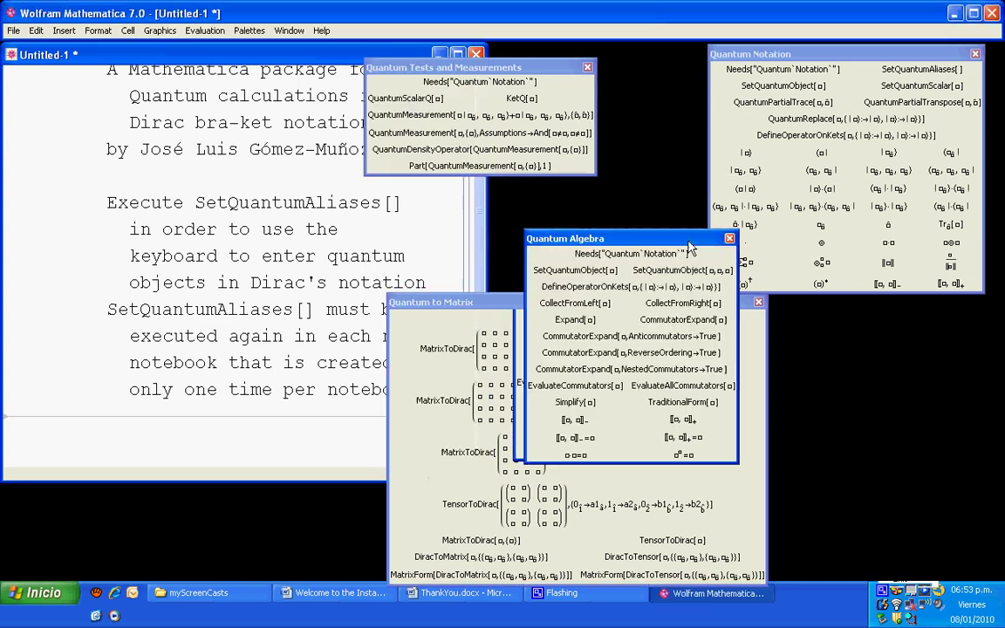
left_click_drag(511, 190, 743, 263)
left_click_drag(542, 68, 821, 228)
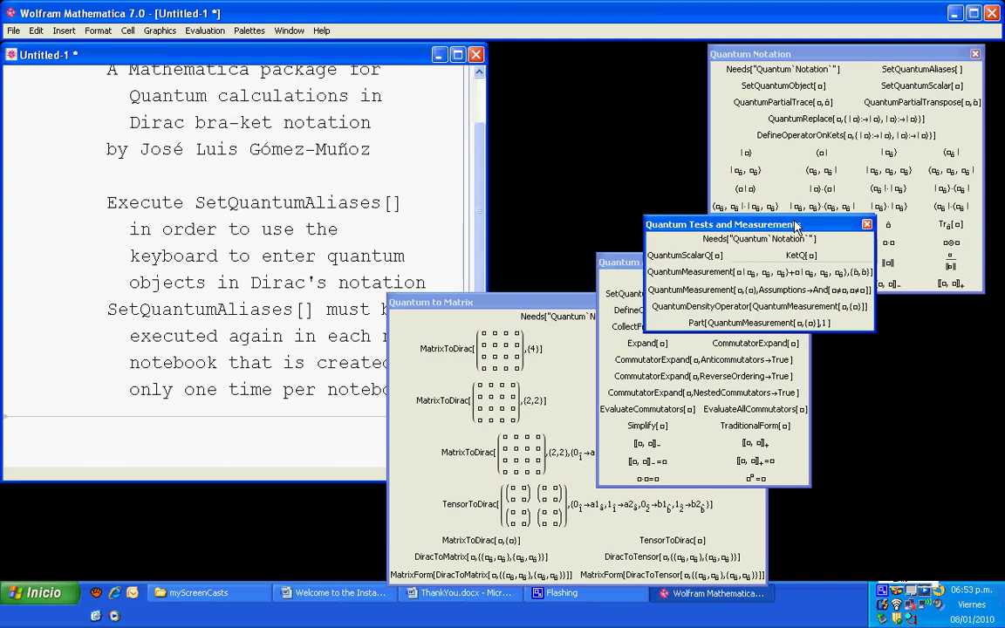
left_click_drag(843, 56, 607, 138)
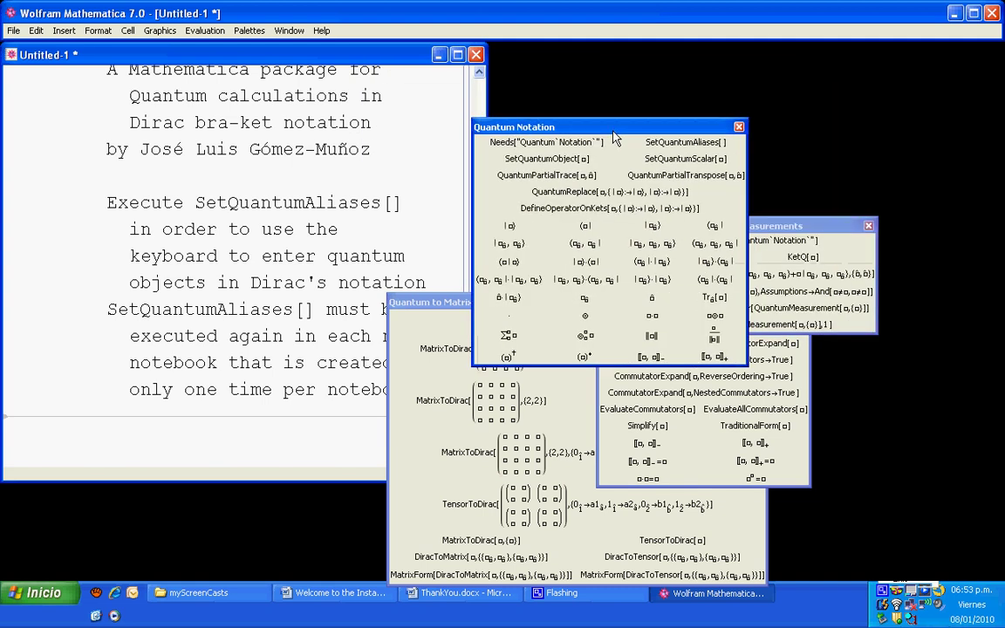
left_click_drag(436, 305, 629, 292)
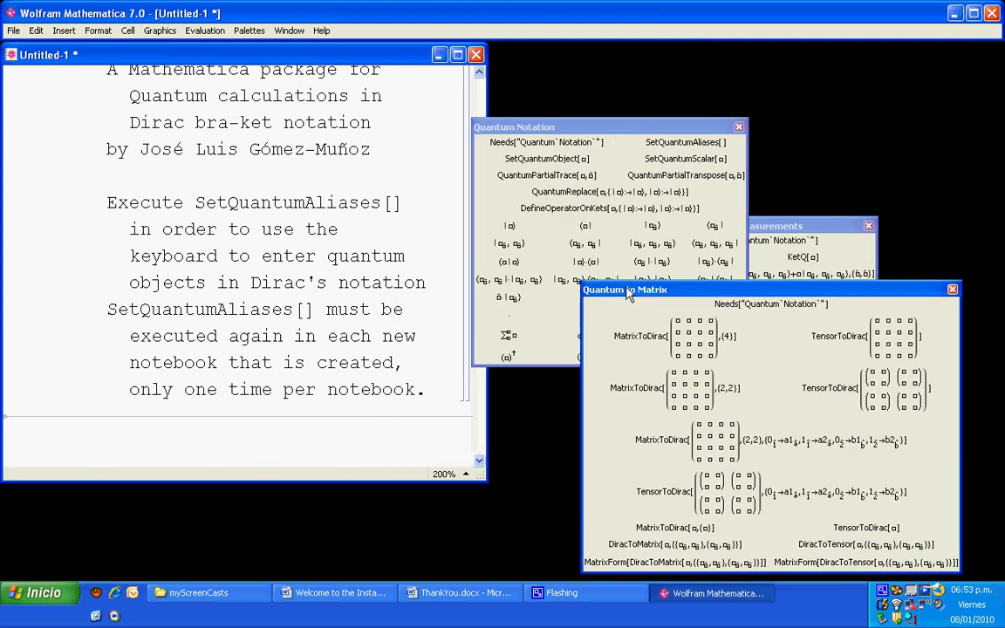
Step: Build bra a · ket b with the palette's bra, dot and ket buttons and evaluate it
left_click(586, 228)
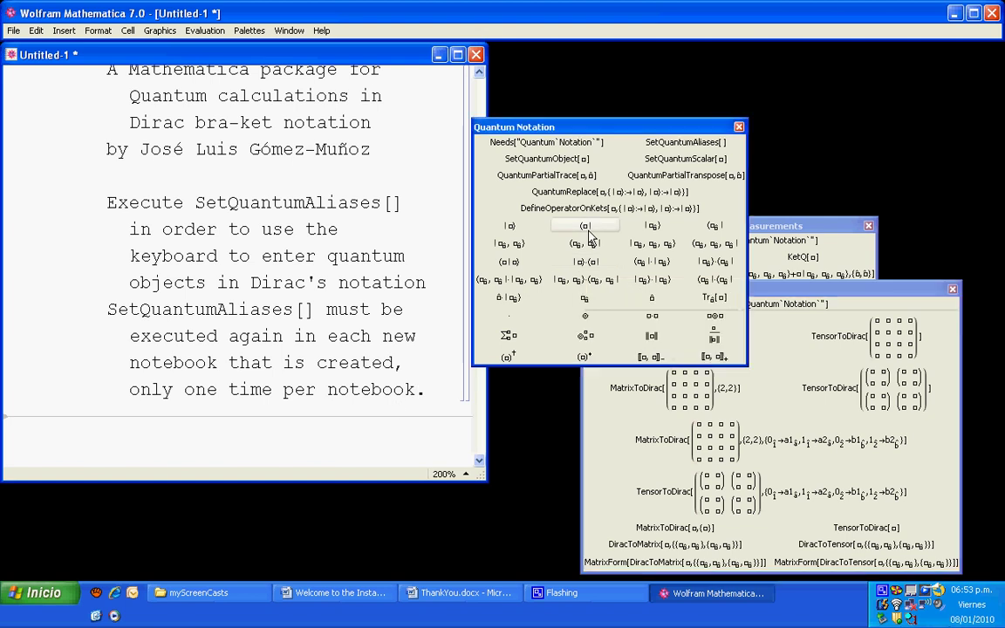
left_click(517, 319)
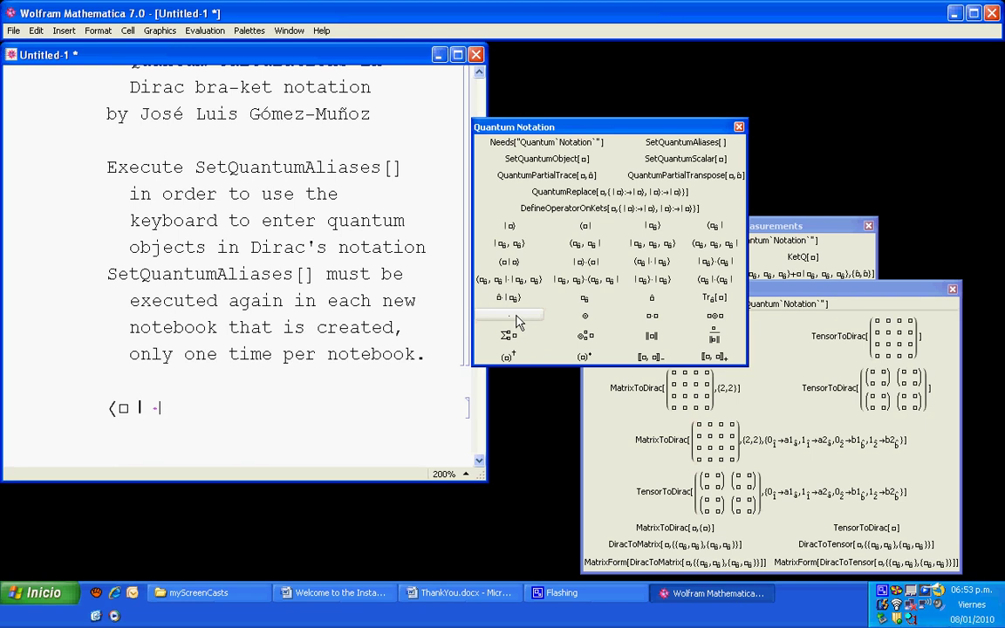
left_click(501, 229)
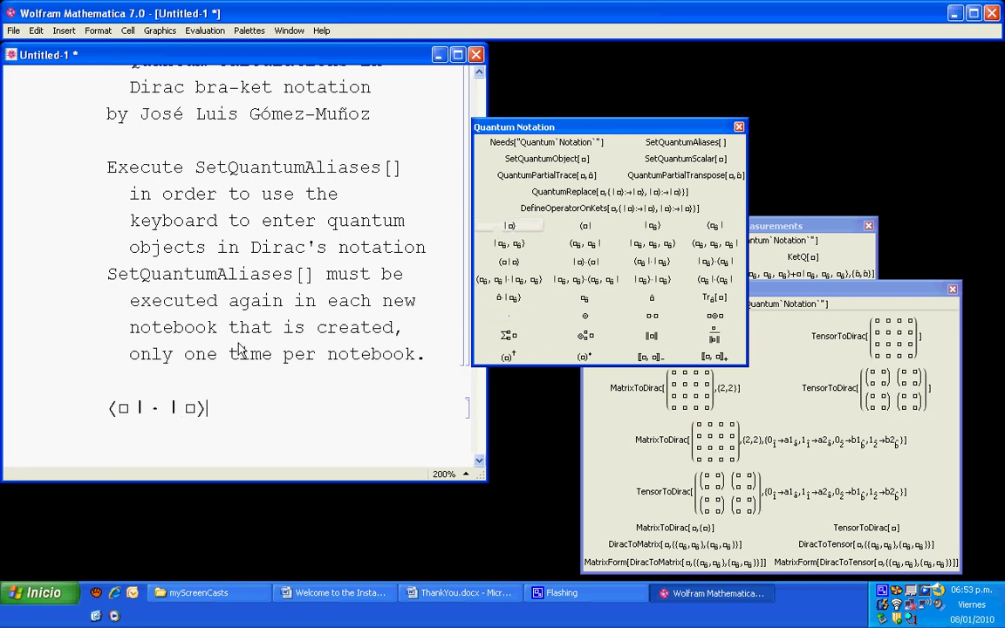
left_click(122, 409)
type("a")
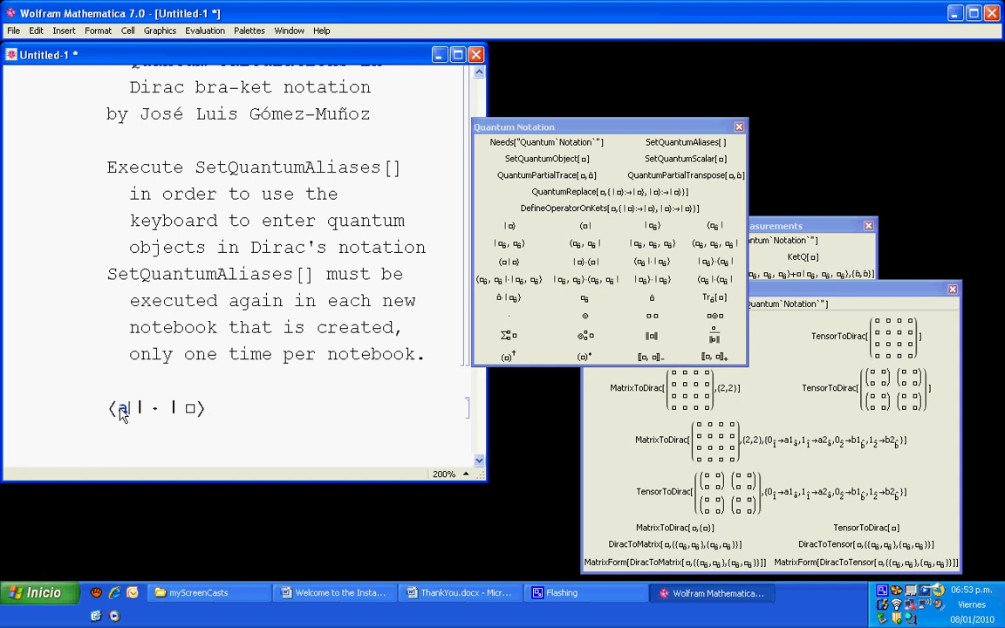
left_click(189, 410)
type("b")
key("shift+Return")
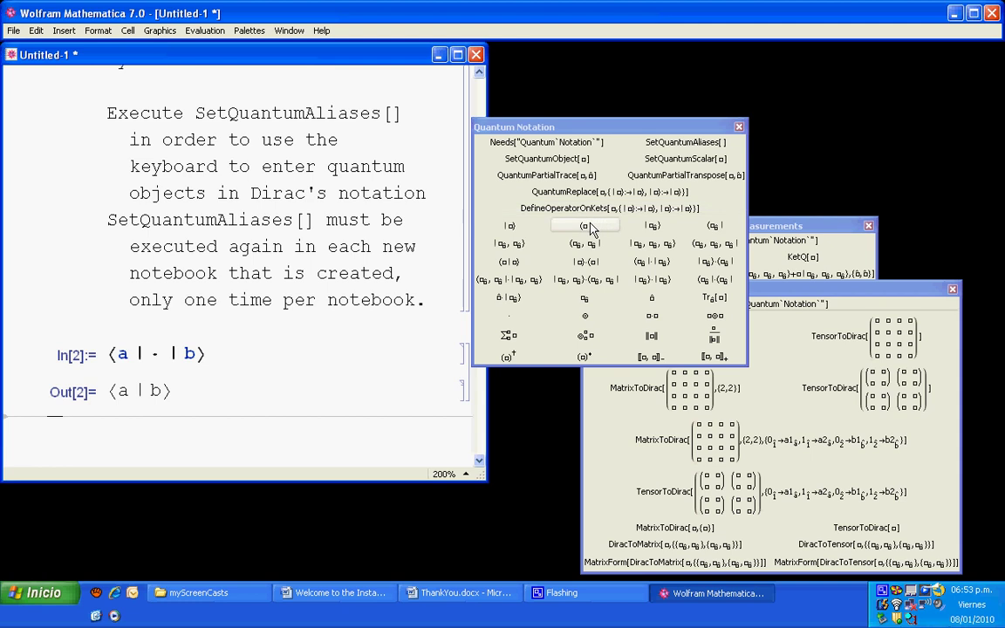
Step: Build the template ⟨□|·(|□⟩+|□⟩) using the palette's bra, dot and ket buttons
left_click(590, 229)
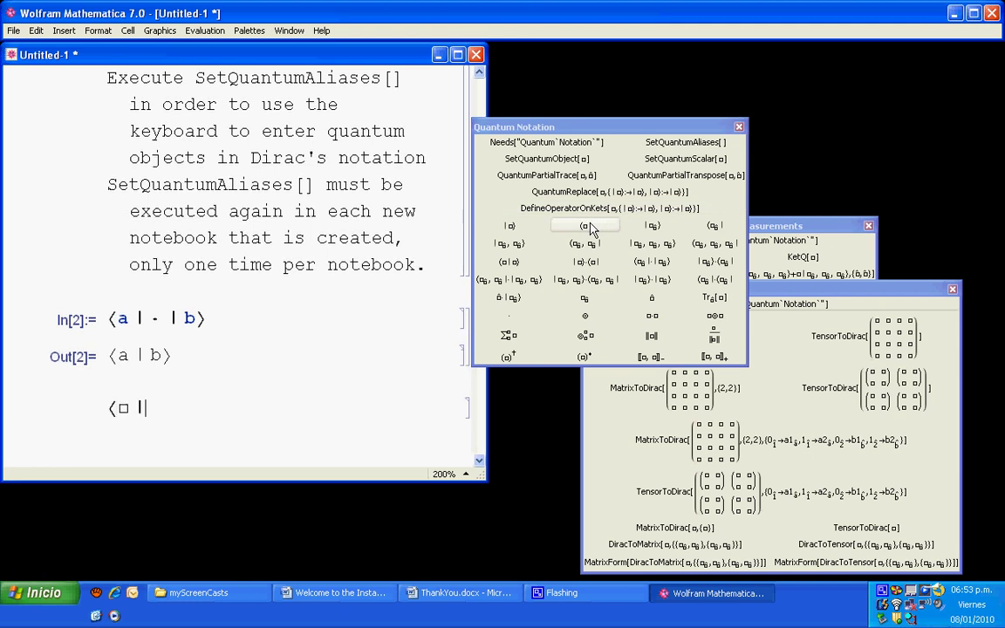
left_click(513, 319)
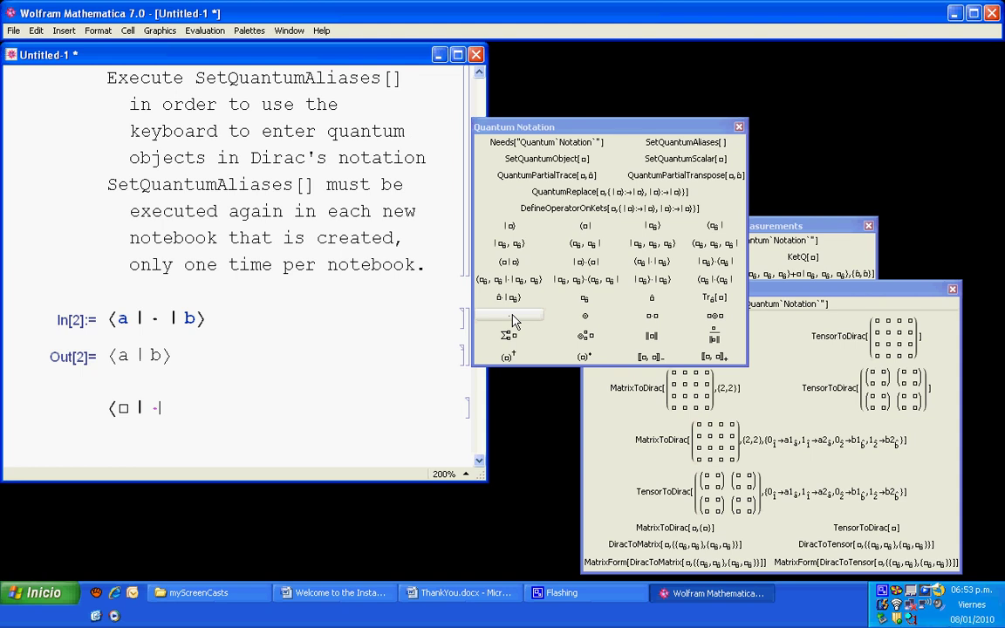
type("(")
left_click(509, 228)
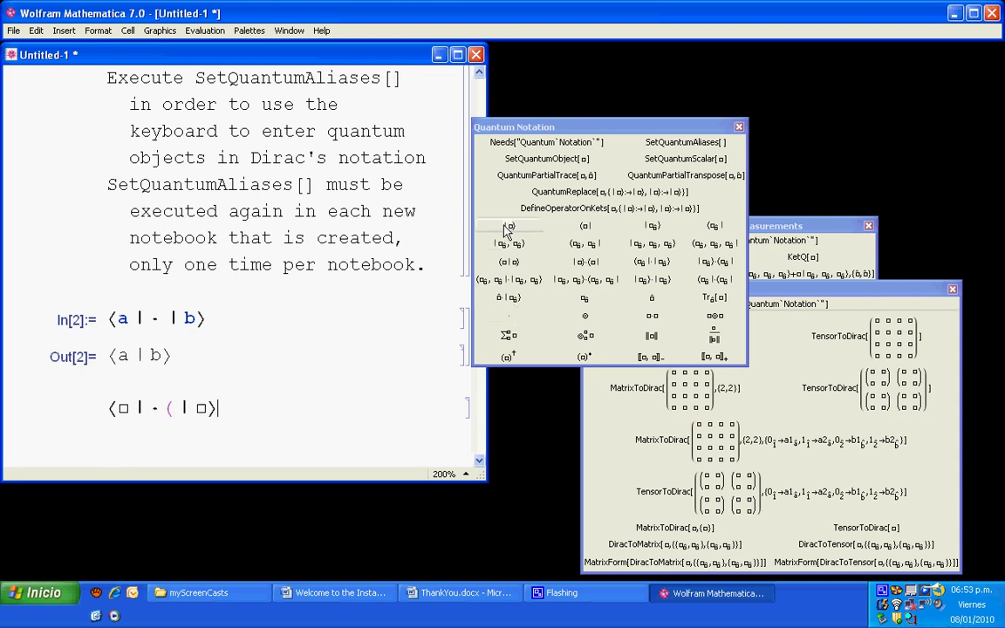
type(" +")
left_click(508, 228)
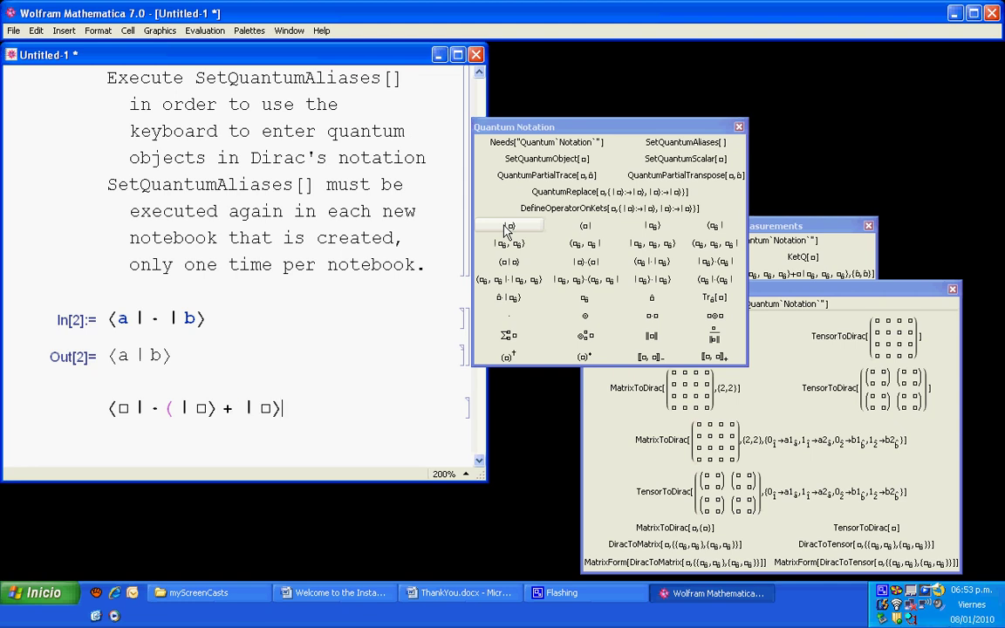
type(")")
Step: Fill the placeholders with a, b and c and evaluate the expression
left_click(124, 407)
type("a")
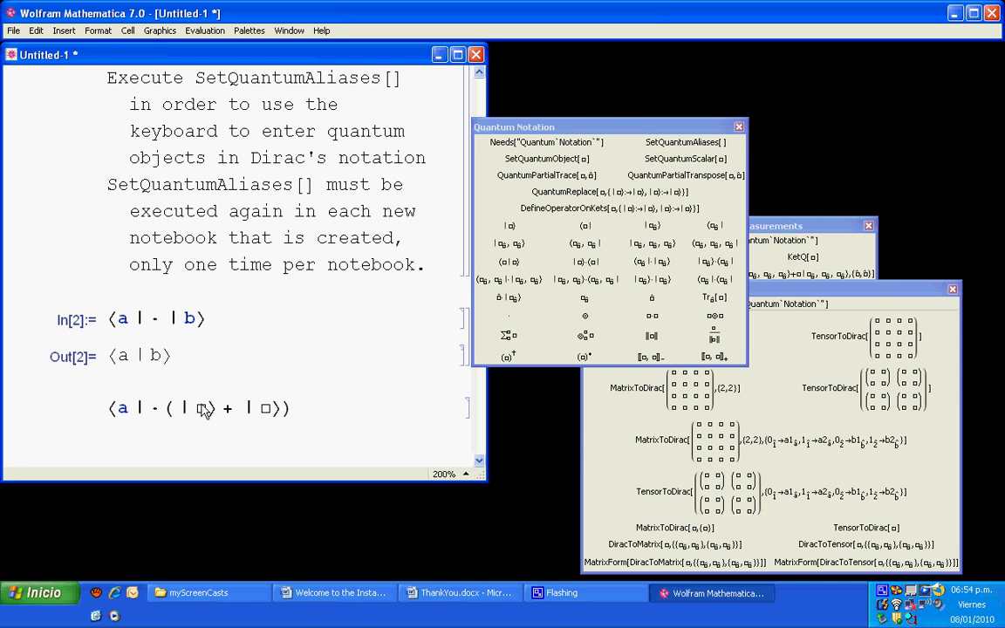
left_click(201, 407)
type("b")
left_click(265, 408)
type("c")
key("shift+Return")
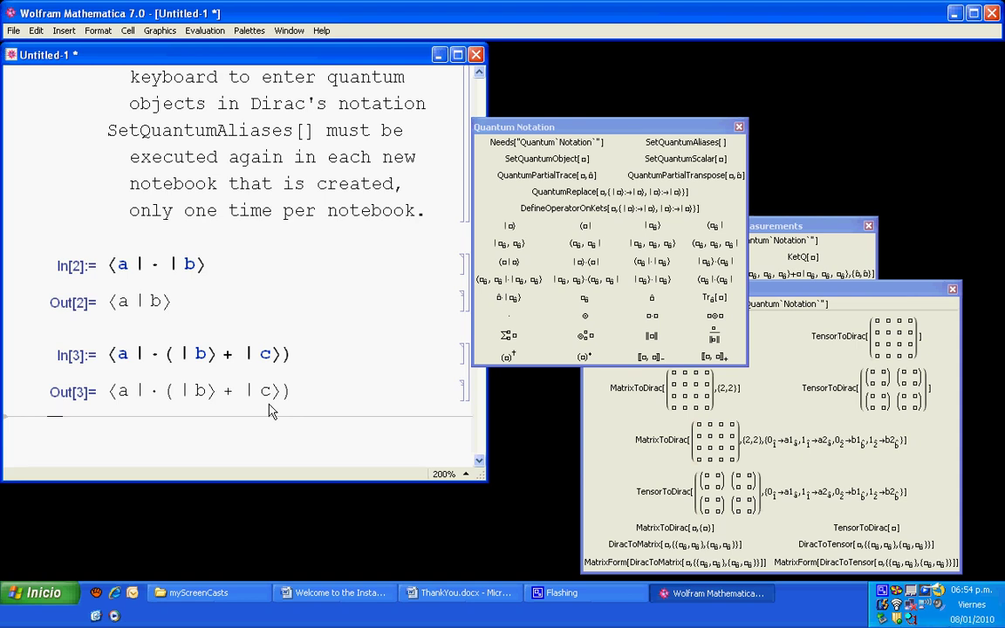
Step: Wrap the copied Out[3] expression in Expand[] and evaluate, giving ⟨a|b⟩ + ⟨a|c⟩
type("Ex")
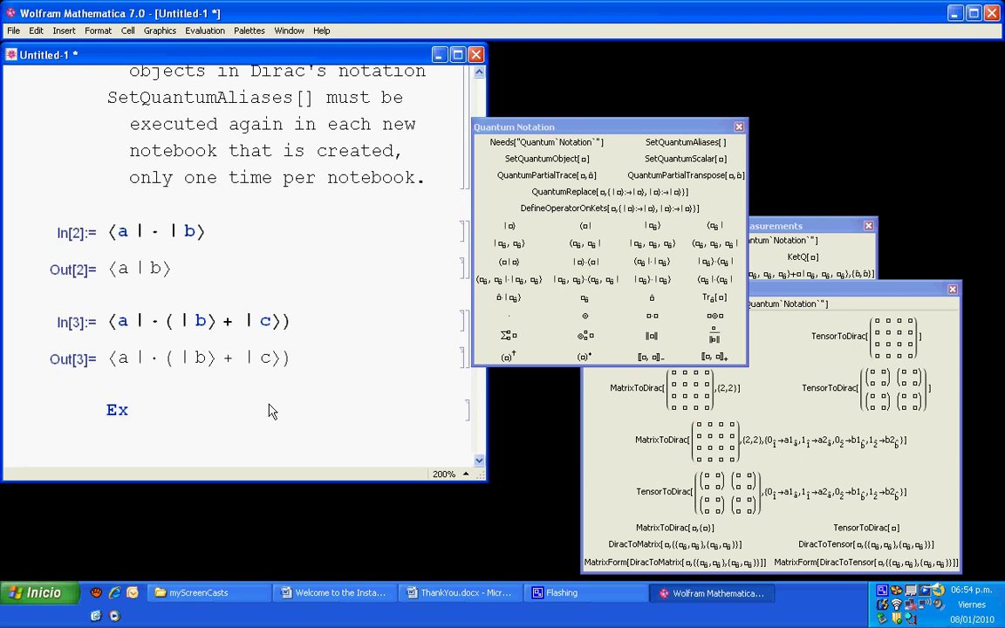
type("pand[")
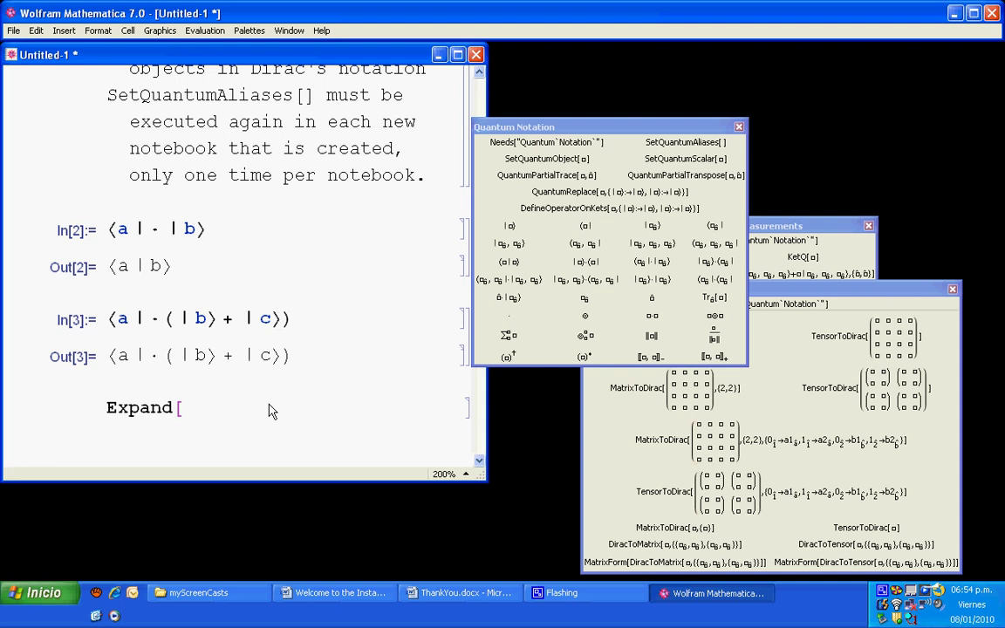
double_click(156, 357)
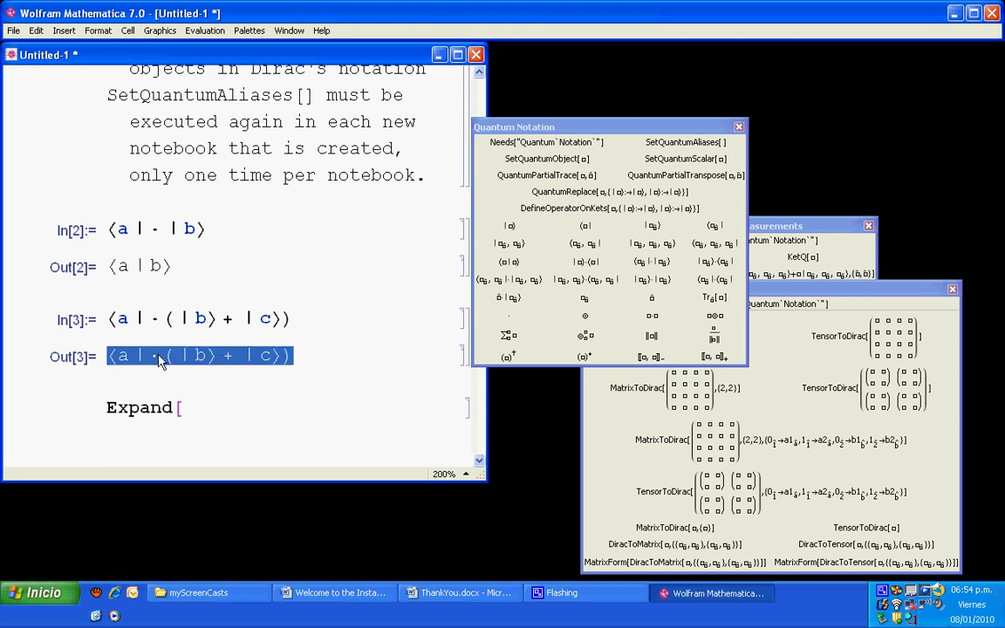
key("ctrl+c")
left_click(242, 412)
key("ctrl+v")
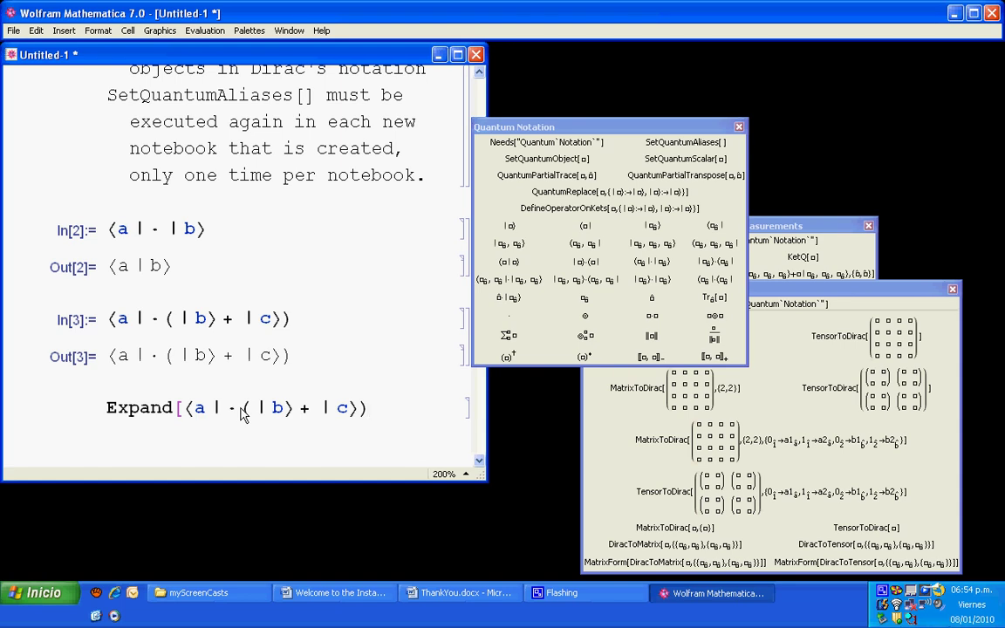
type("]")
key("shift+Return")
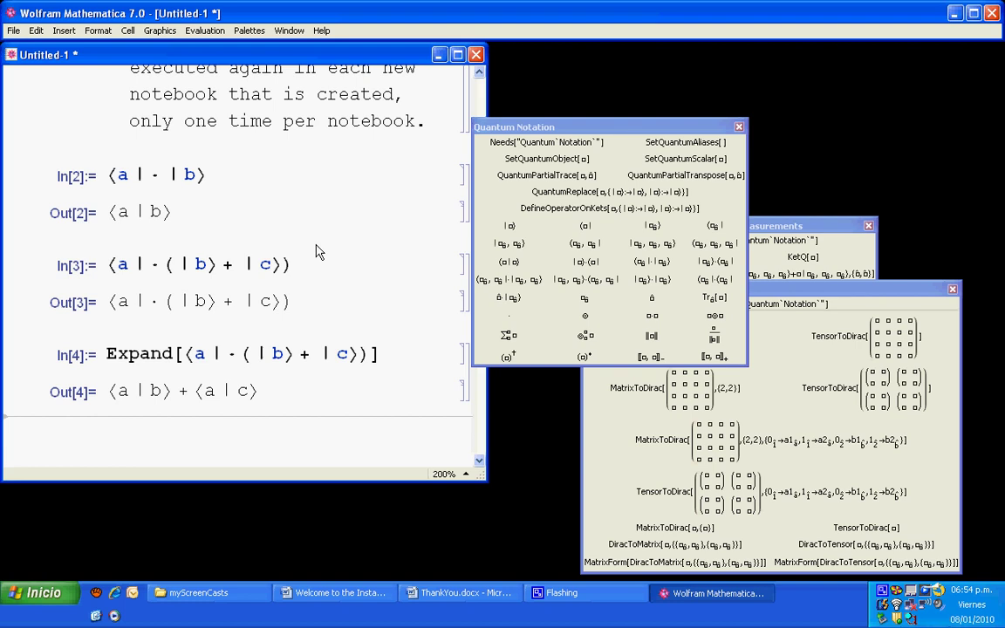
Step: Apply the Creative stylesheet, move the Quantum Notation palette aside, and scroll down to In[4]
left_click(100, 31)
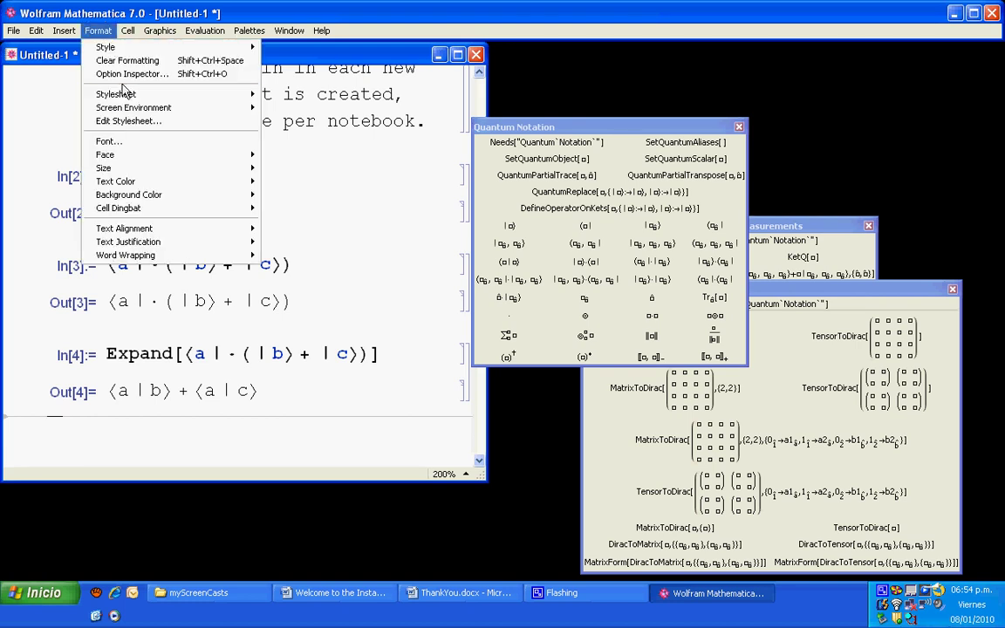
mouse_move(116, 94)
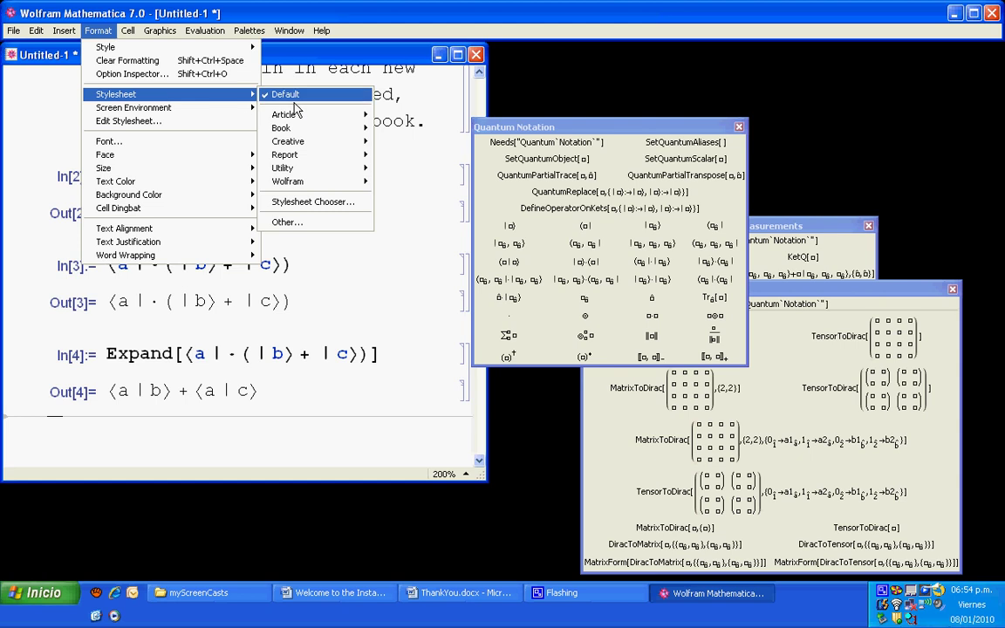
left_click(399, 142)
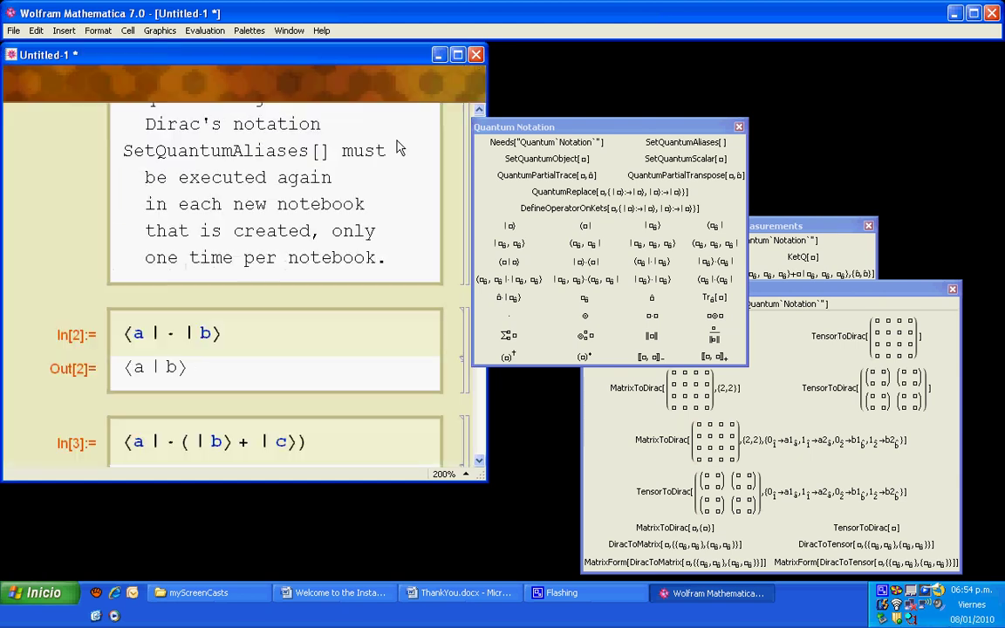
left_click_drag(504, 127, 548, 116)
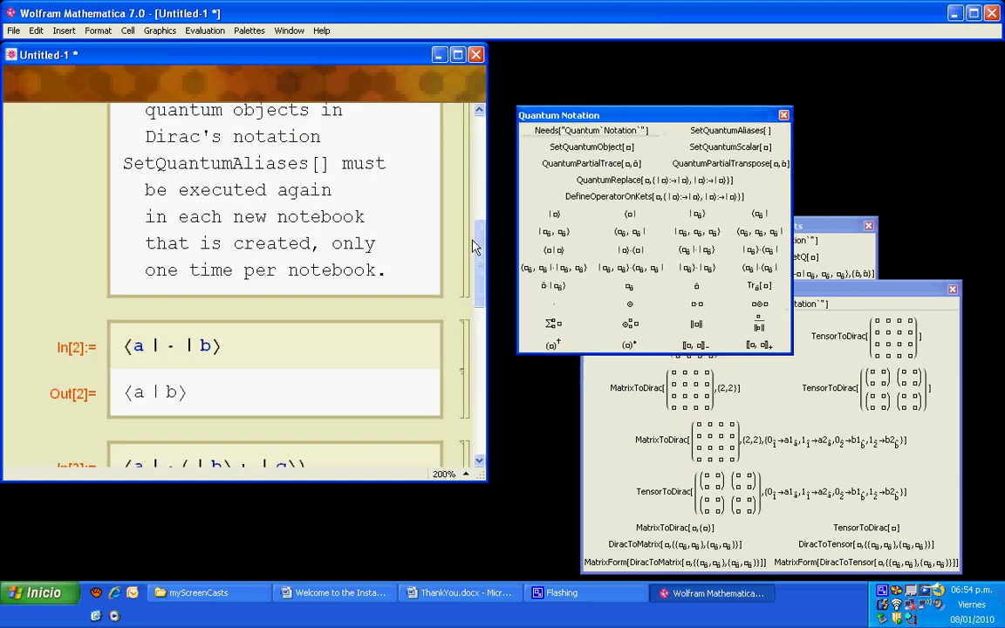
left_click_drag(479, 271, 472, 373)
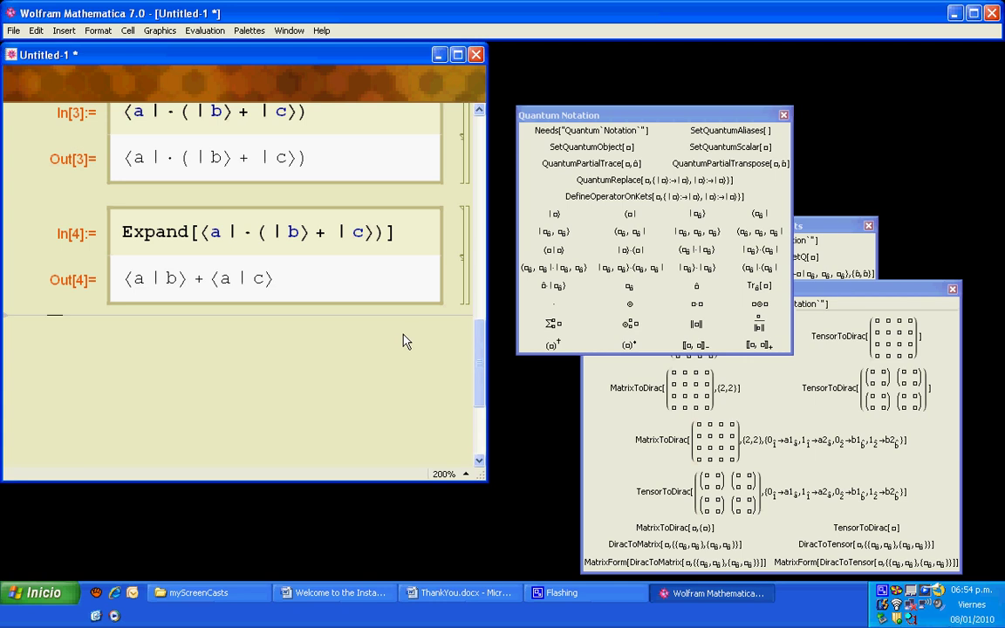
Step: Open the Documentation Center to the left, shift the palette right, and scroll to its reference links
left_click(323, 31)
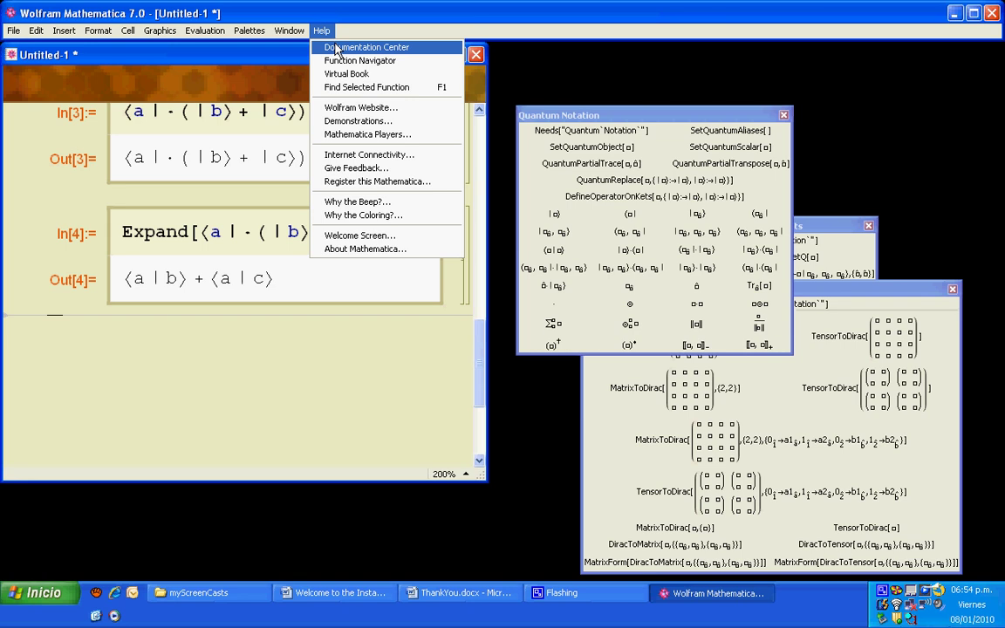
left_click(337, 49)
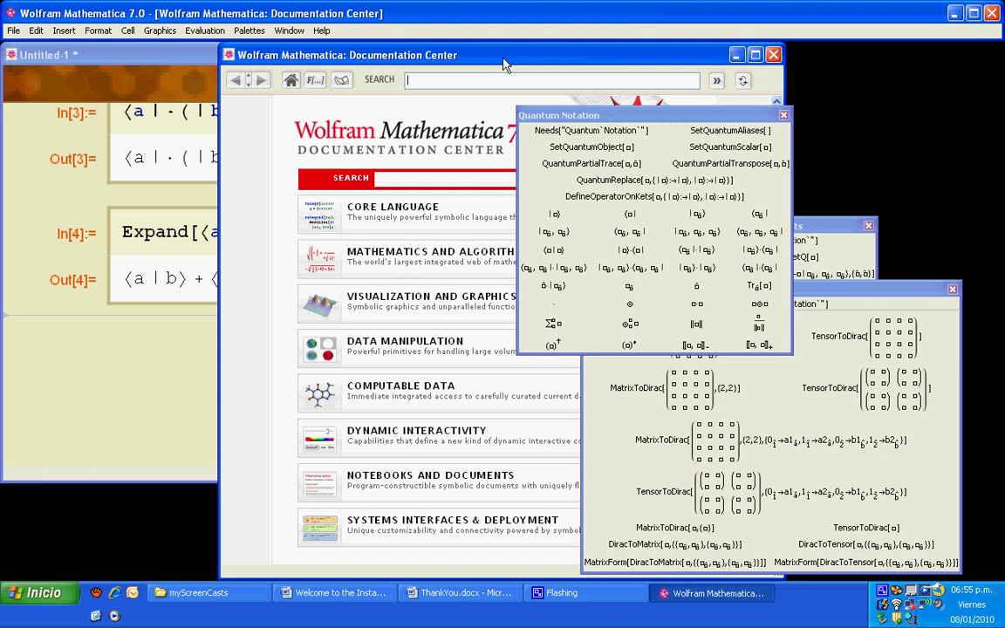
left_click_drag(502, 64, 273, 63)
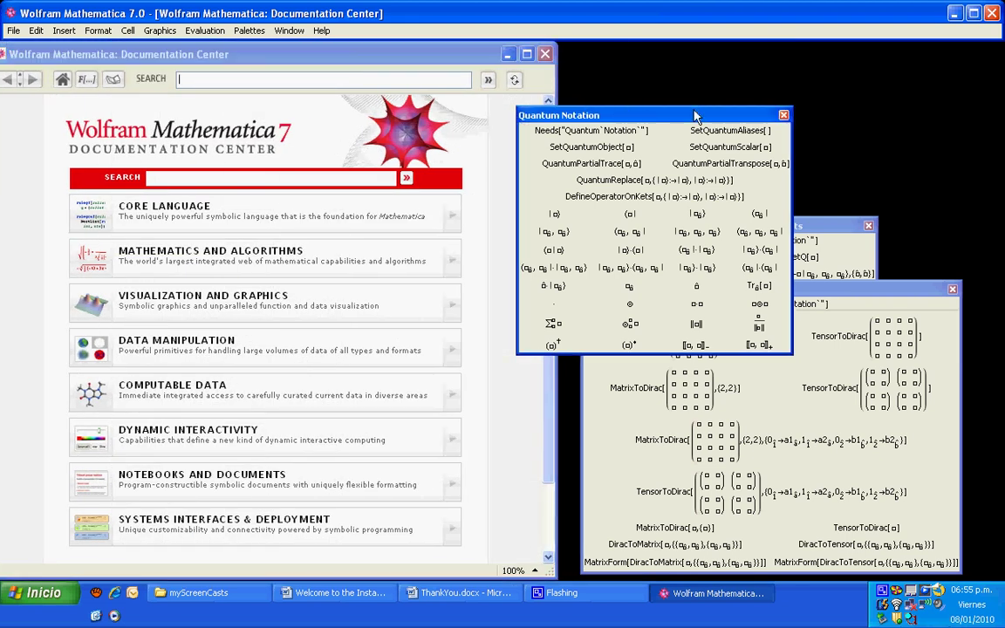
left_click_drag(584, 109, 648, 94)
left_click_drag(779, 93, 799, 84)
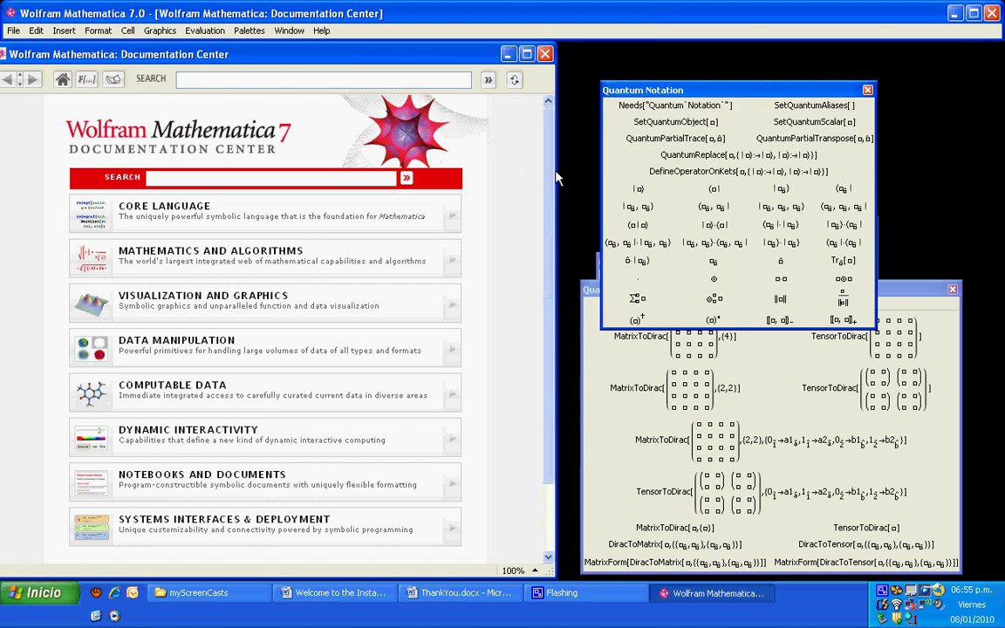
left_click_drag(548, 197, 546, 282)
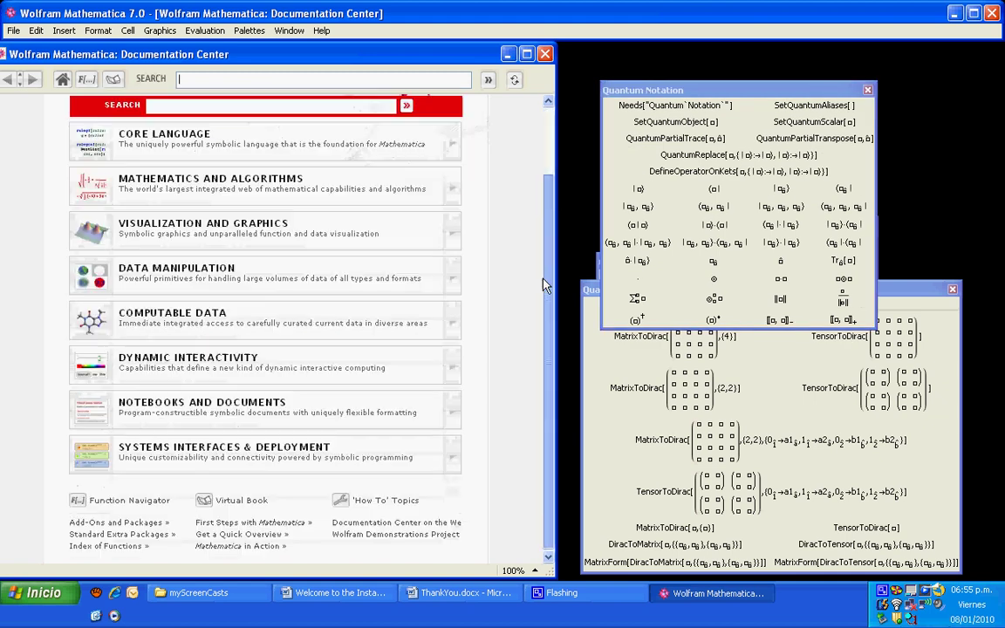
Step: Open the Dirac Notation tutorial via Add-Ons and Packages > Quantum > Quantum Mechanics, scrolling to kets
left_click(128, 524)
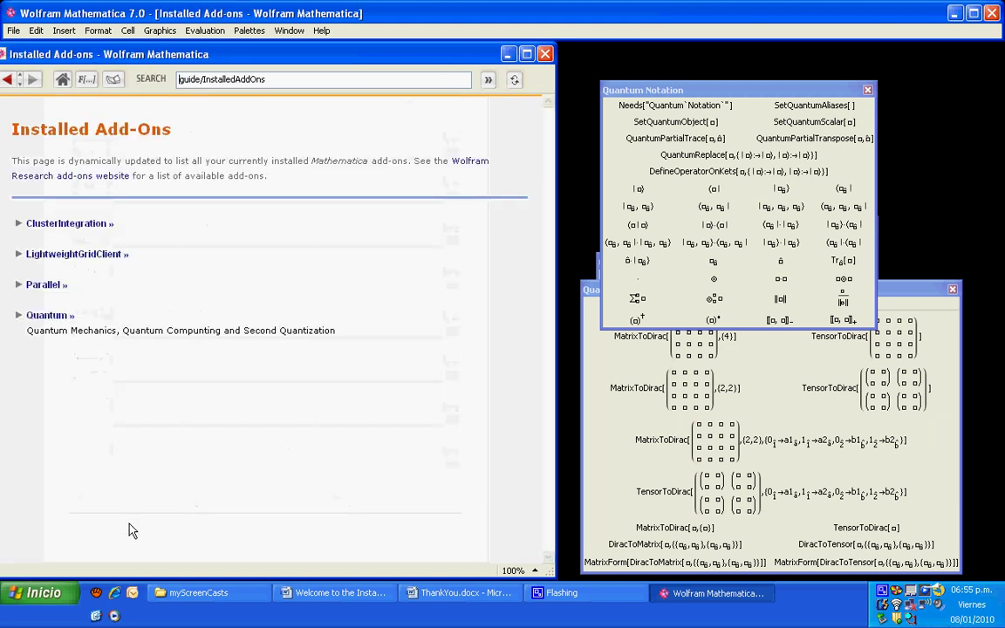
left_click(55, 320)
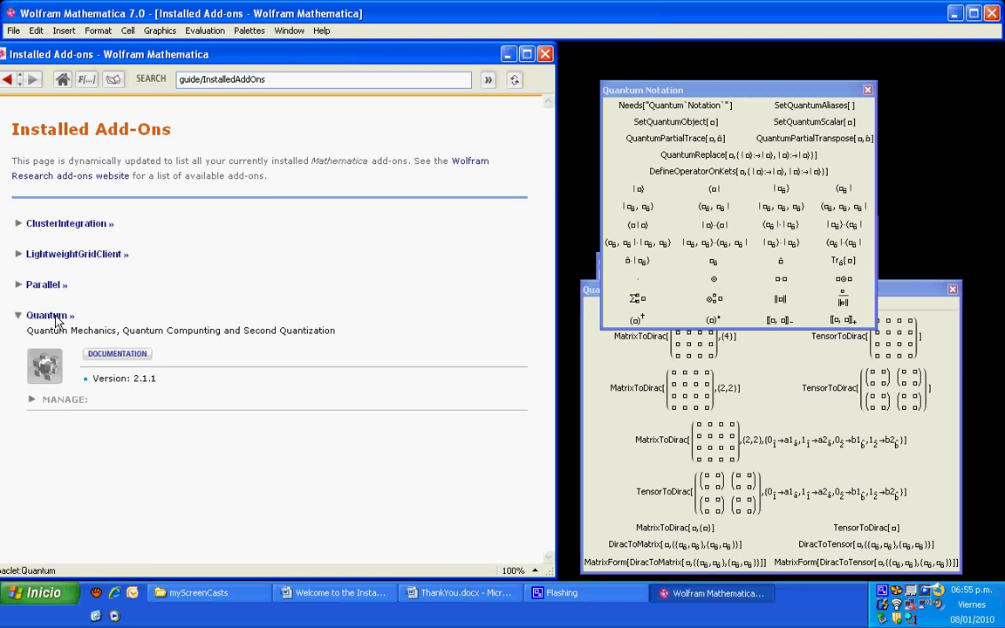
left_click(118, 354)
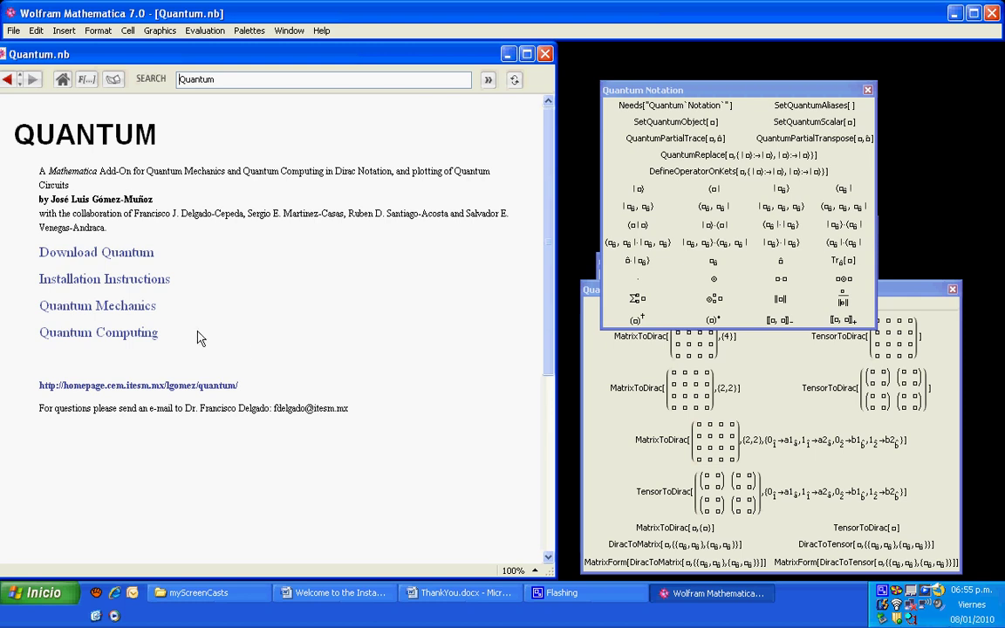
left_click(119, 314)
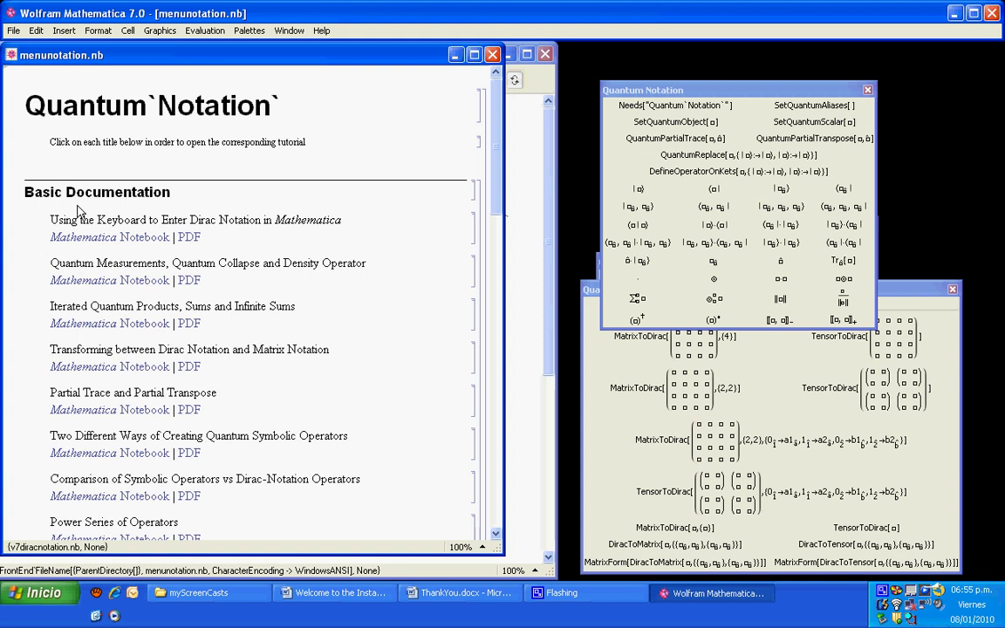
left_click(94, 237)
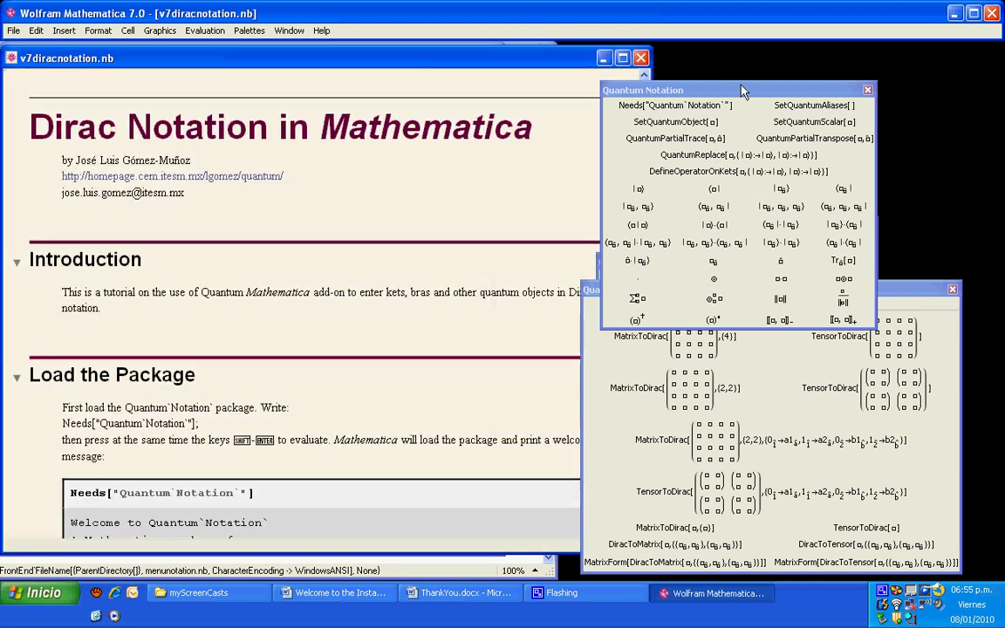
left_click_drag(741, 91, 837, 75)
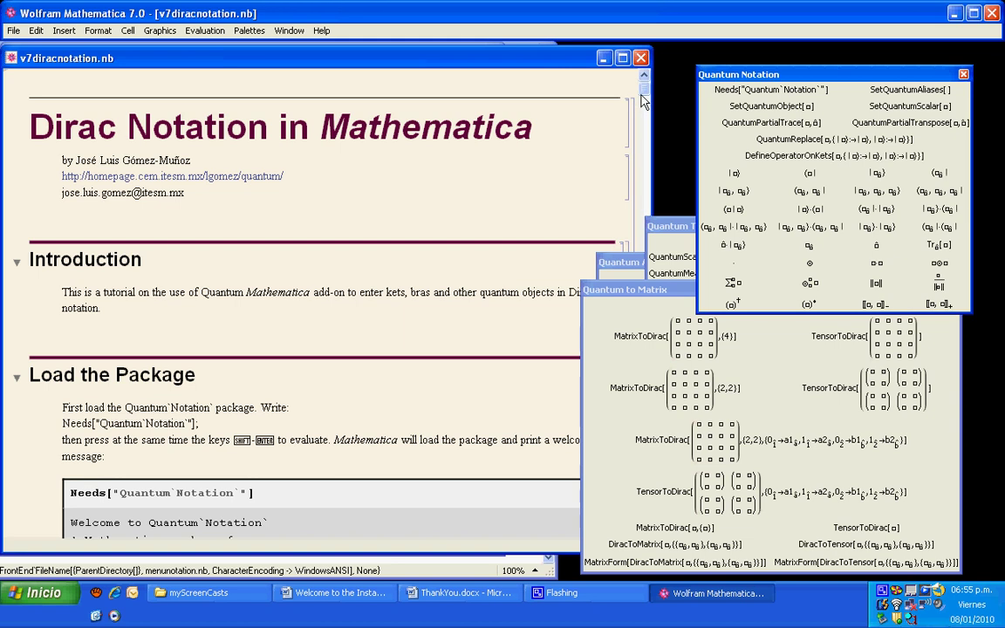
left_click_drag(641, 102, 641, 115)
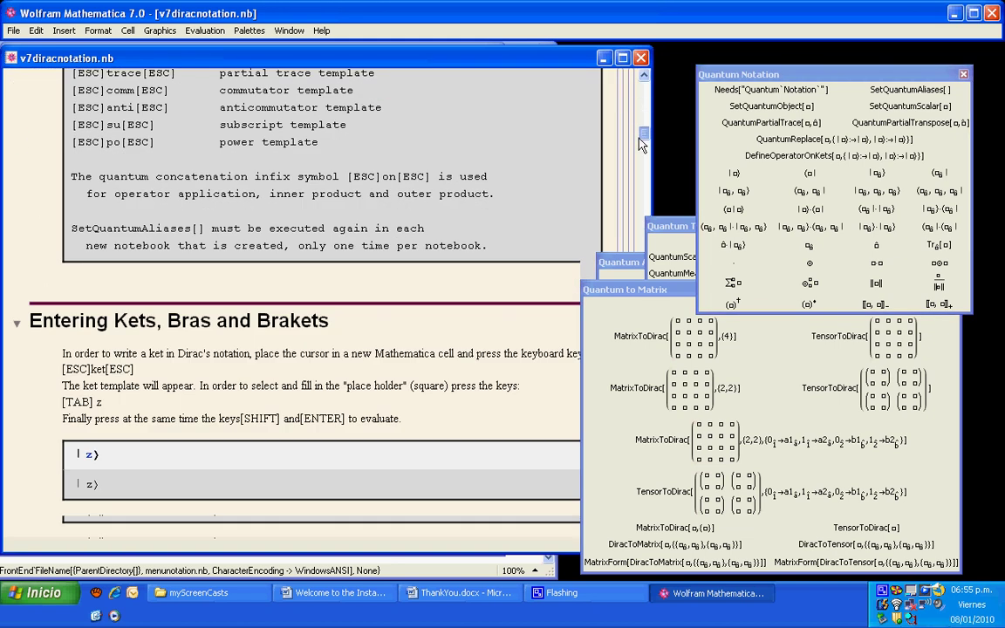
left_click_drag(643, 115, 634, 171)
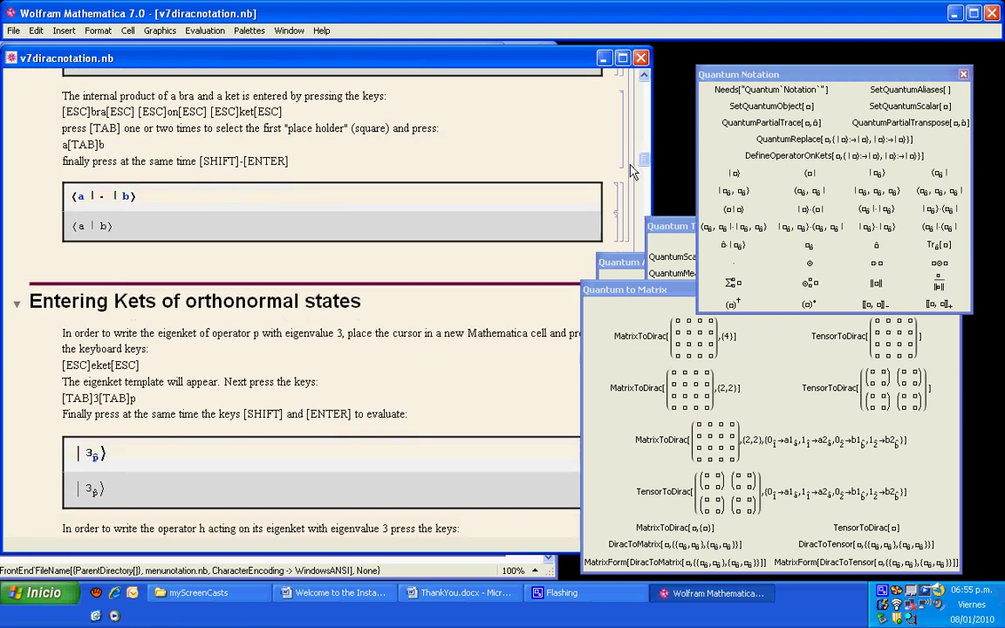
Step: Switch to the ThankYou.docx credits page in Microsoft Word from the taskbar
left_click(450, 593)
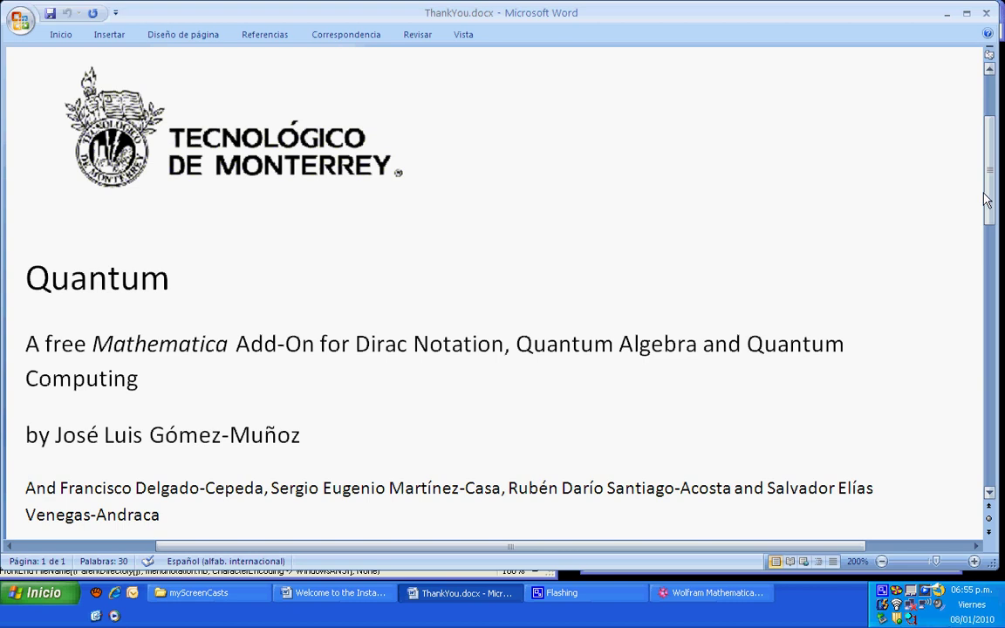